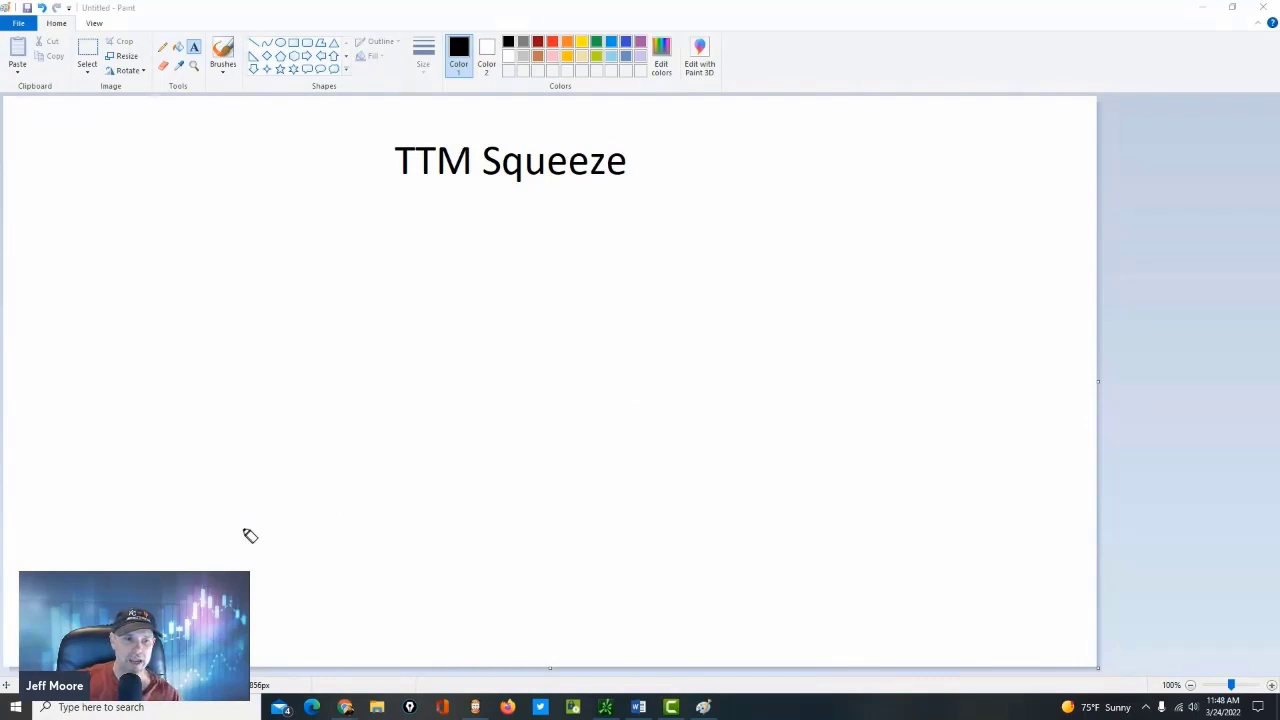
Step: Sketch a rising price path with parallel bands, a tightening triangle and a breakout arrow
{"action": "left_click_drag", "start_coordinate": [240, 534], "coordinate": [379, 403]}
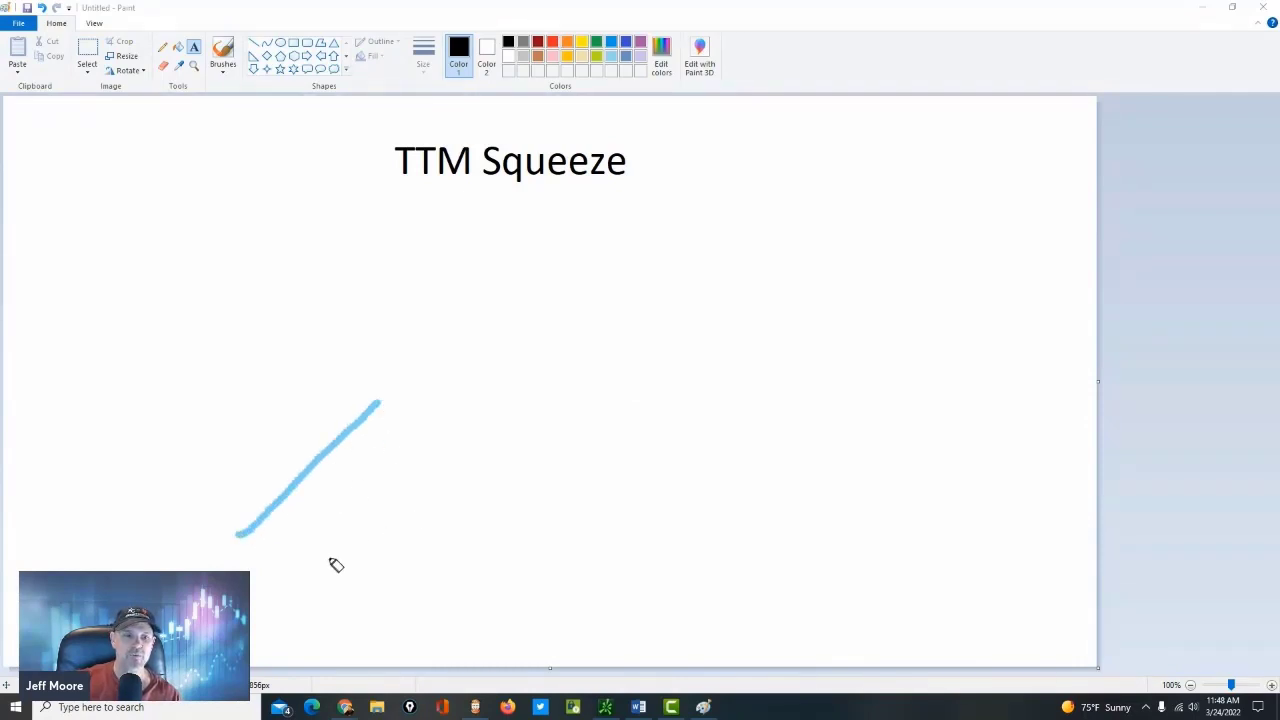
{"action": "mouse_move", "coordinate": [327, 558]}
{"action": "left_mouse_down"}
{"action": "mouse_move", "coordinate": [457, 523]}
{"action": "mouse_move", "coordinate": [754, 306]}
{"action": "mouse_move", "coordinate": [772, 266]}
{"action": "left_mouse_up"}
{"action": "mouse_move", "coordinate": [433, 578]}
{"action": "left_mouse_down"}
{"action": "mouse_move", "coordinate": [601, 509]}
{"action": "mouse_move", "coordinate": [818, 296]}
{"action": "left_mouse_up"}
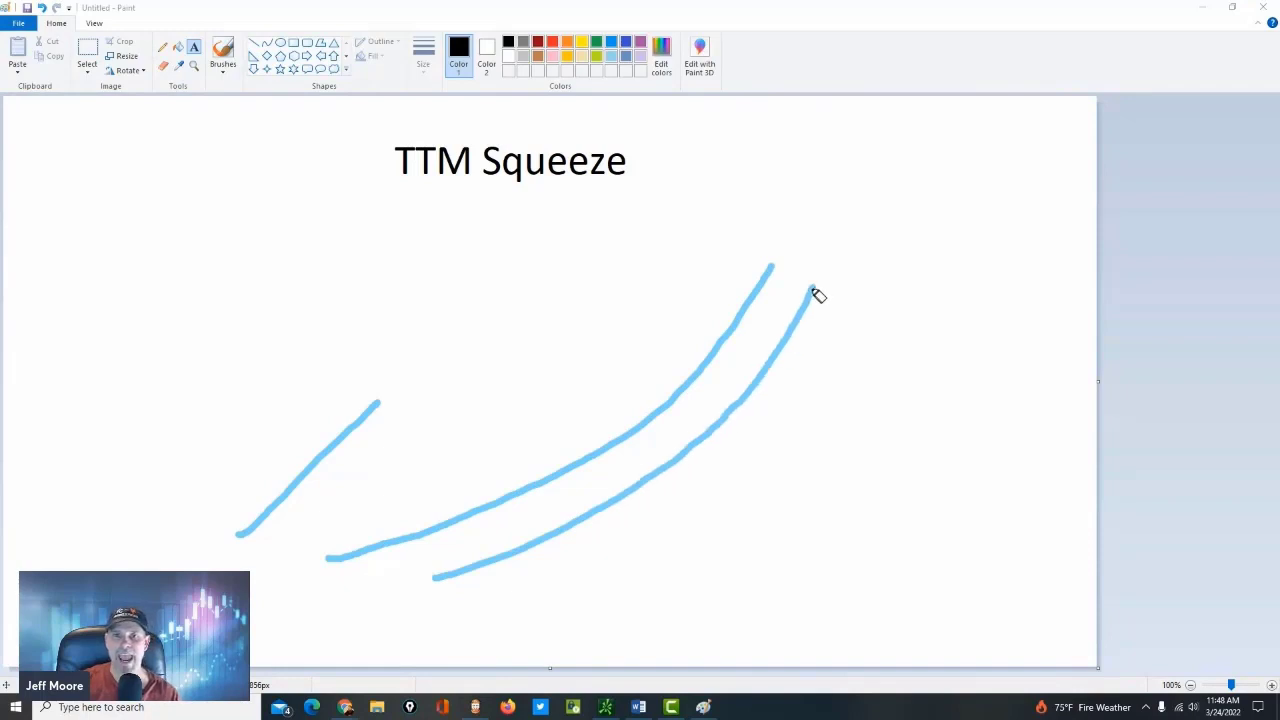
{"action": "mouse_move", "coordinate": [381, 405]}
{"action": "left_mouse_down"}
{"action": "mouse_move", "coordinate": [407, 372]}
{"action": "mouse_move", "coordinate": [480, 352]}
{"action": "mouse_move", "coordinate": [549, 354]}
{"action": "mouse_move", "coordinate": [597, 246]}
{"action": "mouse_move", "coordinate": [626, 306]}
{"action": "mouse_move", "coordinate": [660, 277]}
{"action": "mouse_move", "coordinate": [706, 280]}
{"action": "mouse_move", "coordinate": [720, 266]}
{"action": "left_mouse_up"}
{"action": "left_click_drag", "start_coordinate": [641, 328], "coordinate": [716, 286]}
{"action": "left_click_drag", "start_coordinate": [618, 224], "coordinate": [719, 268]}
{"action": "mouse_move", "coordinate": [759, 166]}
{"action": "left_mouse_down"}
{"action": "mouse_move", "coordinate": [697, 211]}
{"action": "mouse_move", "coordinate": [714, 226]}
{"action": "left_mouse_up"}
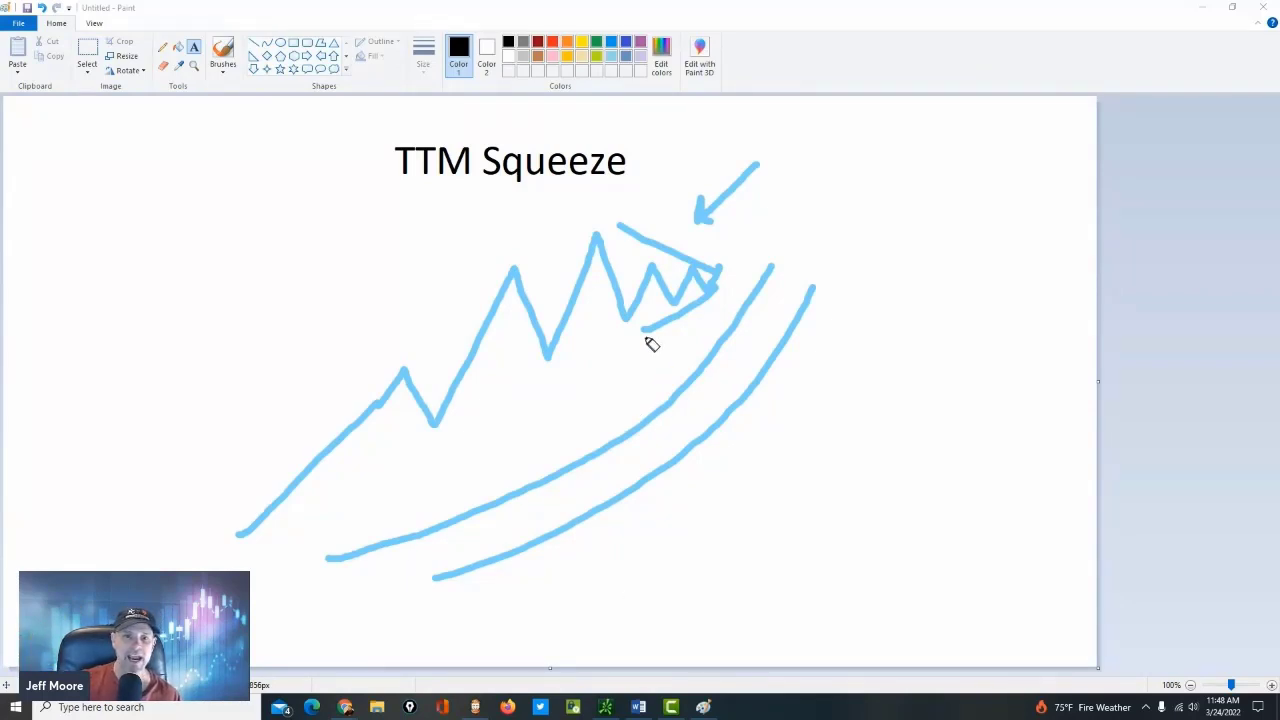
{"action": "mouse_move", "coordinate": [651, 291]}
{"action": "left_mouse_down"}
{"action": "mouse_move", "coordinate": [663, 280]}
{"action": "mouse_move", "coordinate": [648, 297]}
{"action": "mouse_move", "coordinate": [672, 299]}
{"action": "left_mouse_up"}
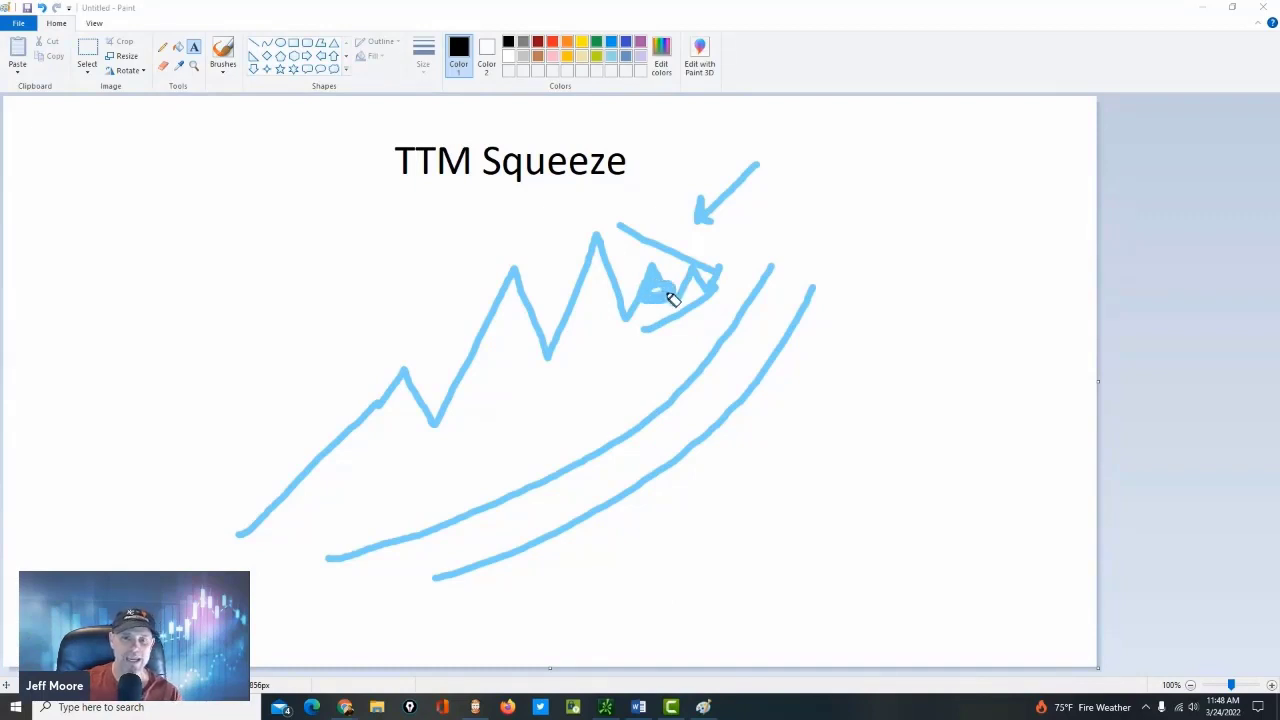
{"action": "mouse_move", "coordinate": [730, 251]}
{"action": "left_mouse_down"}
{"action": "mouse_move", "coordinate": [789, 181]}
{"action": "mouse_move", "coordinate": [820, 193]}
{"action": "left_mouse_up"}
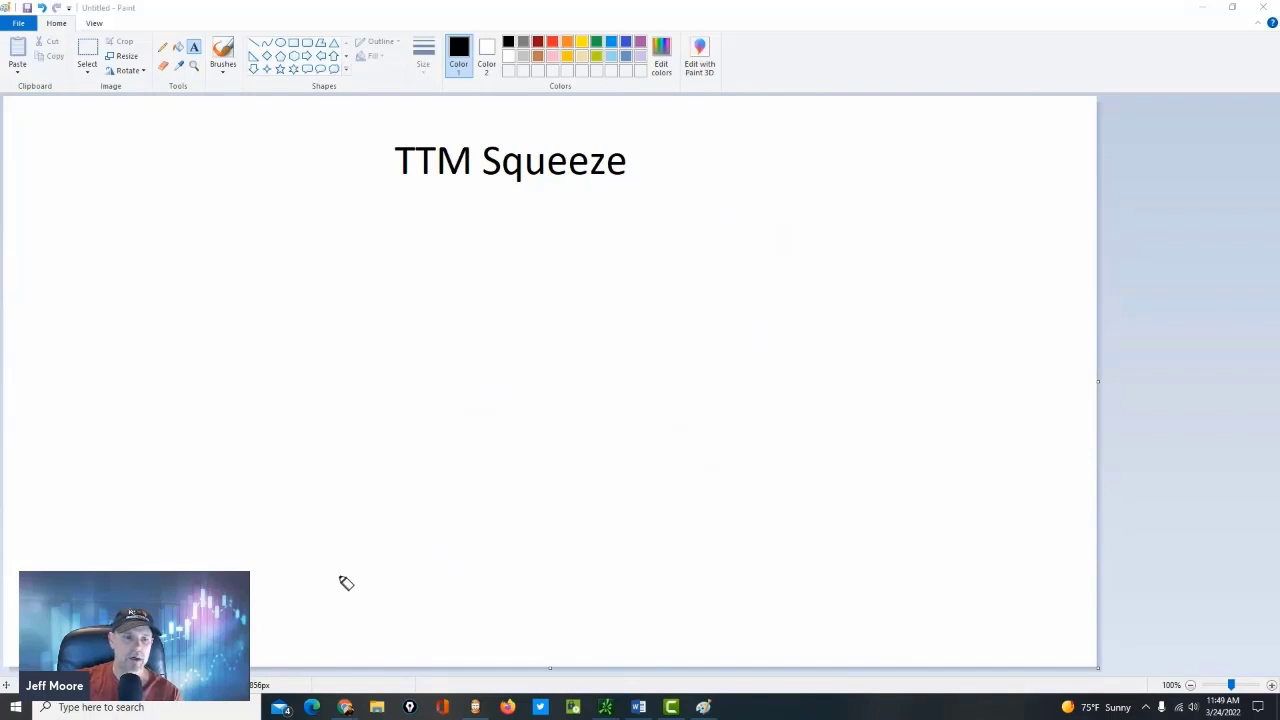
Step: Redraw the rising bands, zigzag, triangle and breakout arrow, then erase all the strokes
{"action": "mouse_move", "coordinate": [250, 617]}
{"action": "left_mouse_down"}
{"action": "mouse_move", "coordinate": [457, 560]}
{"action": "mouse_move", "coordinate": [733, 410]}
{"action": "mouse_move", "coordinate": [866, 294]}
{"action": "left_mouse_up"}
{"action": "mouse_move", "coordinate": [354, 629]}
{"action": "left_mouse_down"}
{"action": "mouse_move", "coordinate": [586, 531]}
{"action": "mouse_move", "coordinate": [822, 379]}
{"action": "mouse_move", "coordinate": [875, 320]}
{"action": "left_mouse_up"}
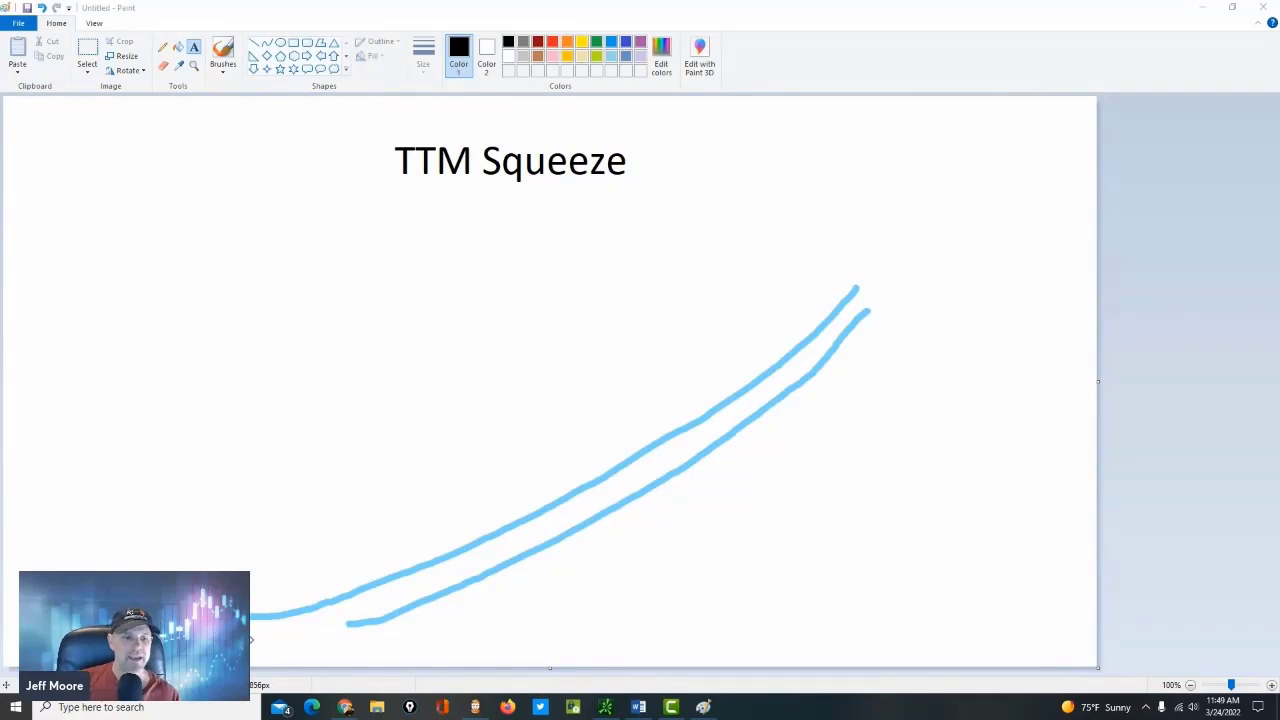
{"action": "mouse_move", "coordinate": [252, 614]}
{"action": "left_mouse_down"}
{"action": "mouse_move", "coordinate": [320, 489]}
{"action": "mouse_move", "coordinate": [361, 526]}
{"action": "mouse_move", "coordinate": [399, 408]}
{"action": "mouse_move", "coordinate": [488, 385]}
{"action": "mouse_move", "coordinate": [540, 390]}
{"action": "mouse_move", "coordinate": [596, 278]}
{"action": "mouse_move", "coordinate": [631, 343]}
{"action": "mouse_move", "coordinate": [671, 262]}
{"action": "mouse_move", "coordinate": [733, 255]}
{"action": "mouse_move", "coordinate": [770, 285]}
{"action": "mouse_move", "coordinate": [800, 284]}
{"action": "left_mouse_up"}
{"action": "left_click_drag", "start_coordinate": [725, 322], "coordinate": [800, 285]}
{"action": "left_click_drag", "start_coordinate": [700, 234], "coordinate": [792, 270]}
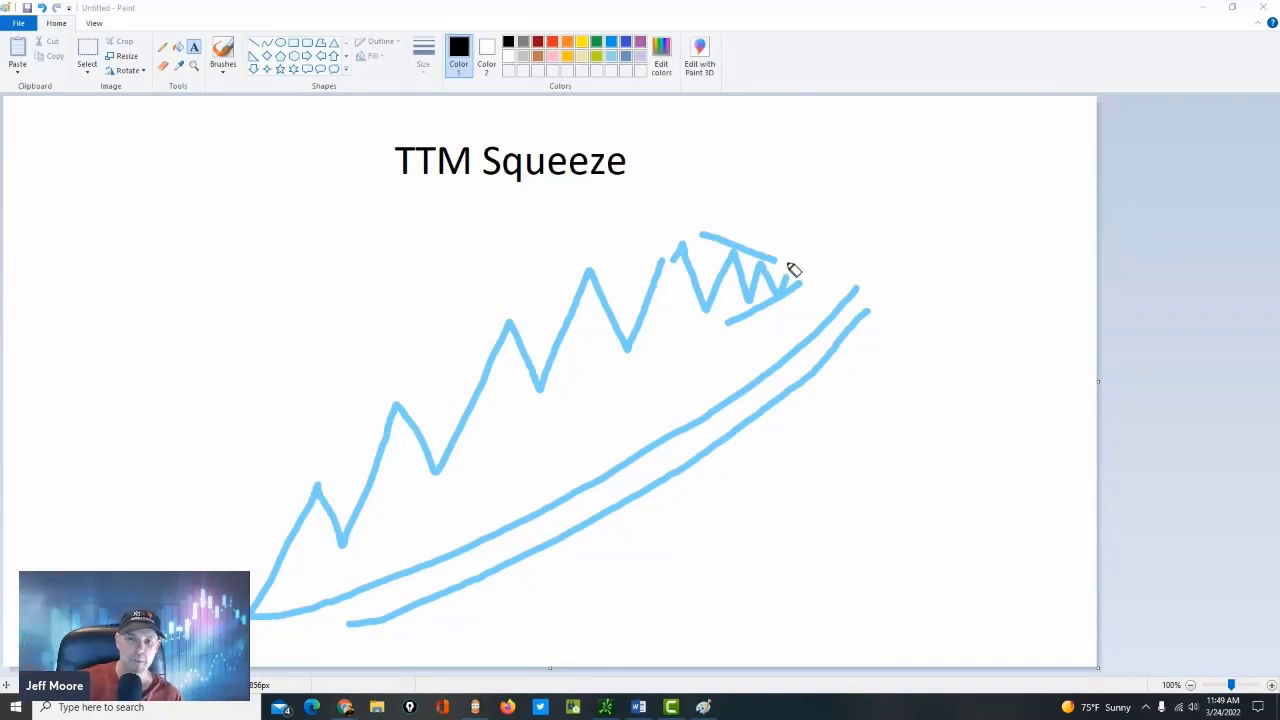
{"action": "mouse_move", "coordinate": [728, 609]}
{"action": "left_mouse_down"}
{"action": "mouse_move", "coordinate": [783, 637]}
{"action": "mouse_move", "coordinate": [767, 617]}
{"action": "left_mouse_up"}
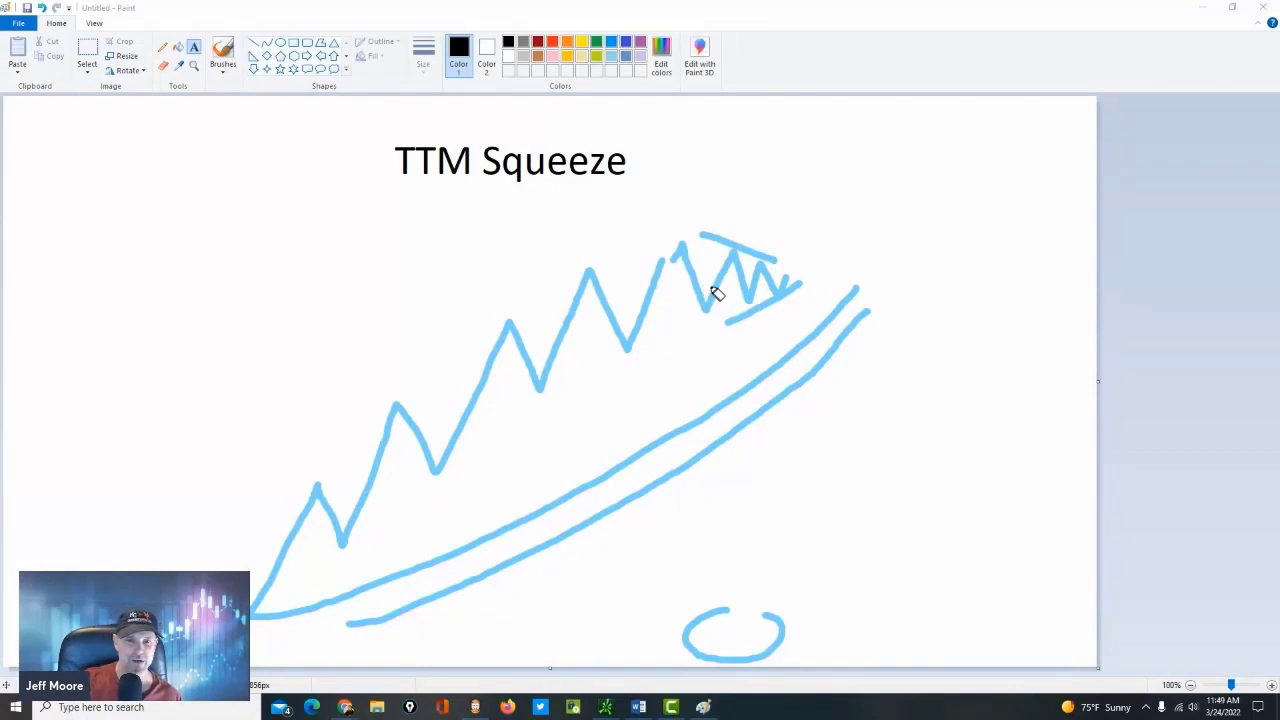
{"action": "mouse_move", "coordinate": [714, 289]}
{"action": "left_mouse_down"}
{"action": "mouse_move", "coordinate": [717, 277]}
{"action": "mouse_move", "coordinate": [761, 283]}
{"action": "left_mouse_up"}
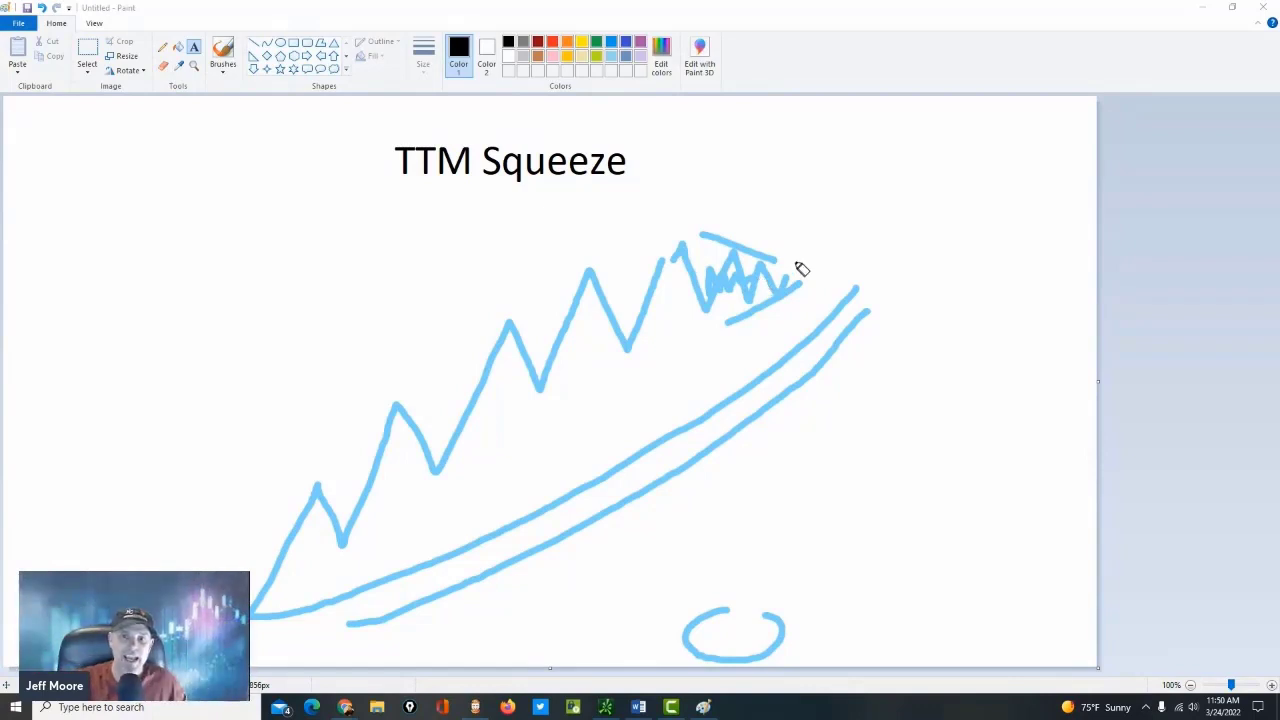
{"action": "mouse_move", "coordinate": [798, 262]}
{"action": "left_mouse_down"}
{"action": "mouse_move", "coordinate": [814, 162]}
{"action": "mouse_move", "coordinate": [897, 172]}
{"action": "left_mouse_up"}
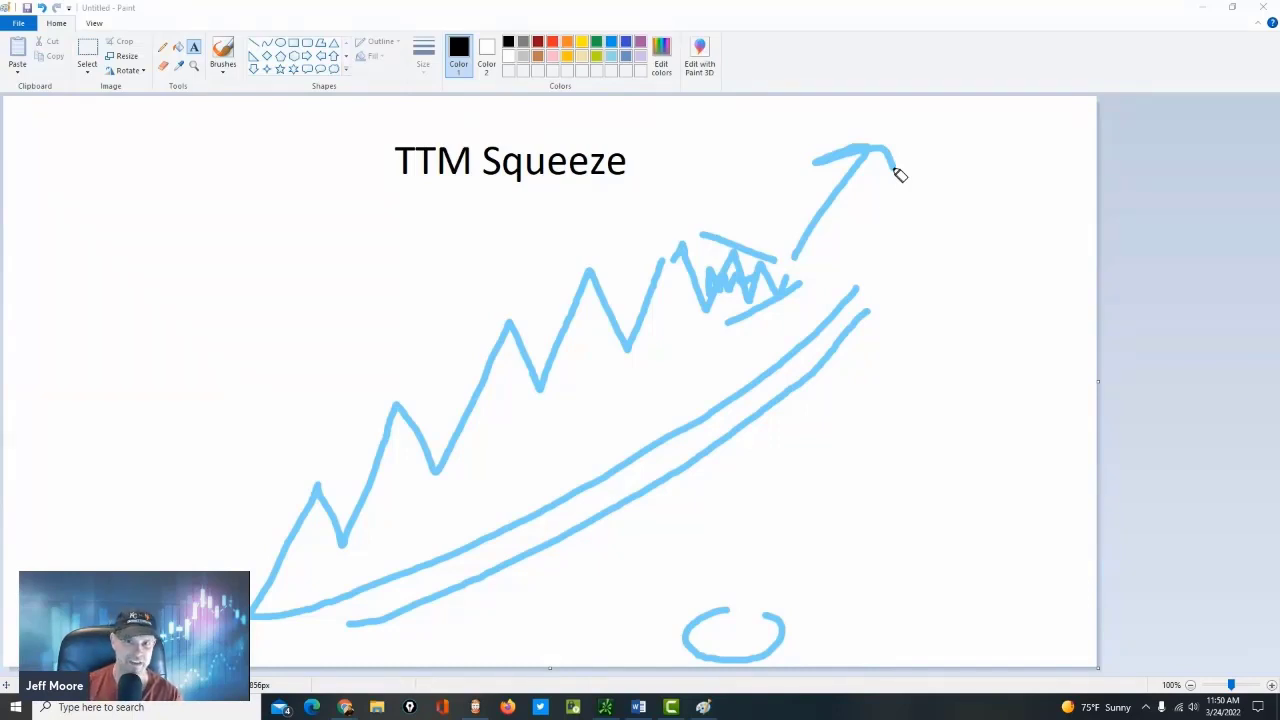
{"action": "key", "text": "ctrl+z"}
{"action": "key", "text": "ctrl+z"}
{"action": "key", "text": "ctrl+z"}
{"action": "key", "text": "ctrl+z"}
{"action": "key", "text": "ctrl+z"}
{"action": "key", "text": "ctrl+z"}
{"action": "key", "text": "ctrl+z"}
{"action": "key", "text": "ctrl+z"}
{"action": "key", "text": "ctrl+z"}
{"action": "key", "text": "ctrl+z"}
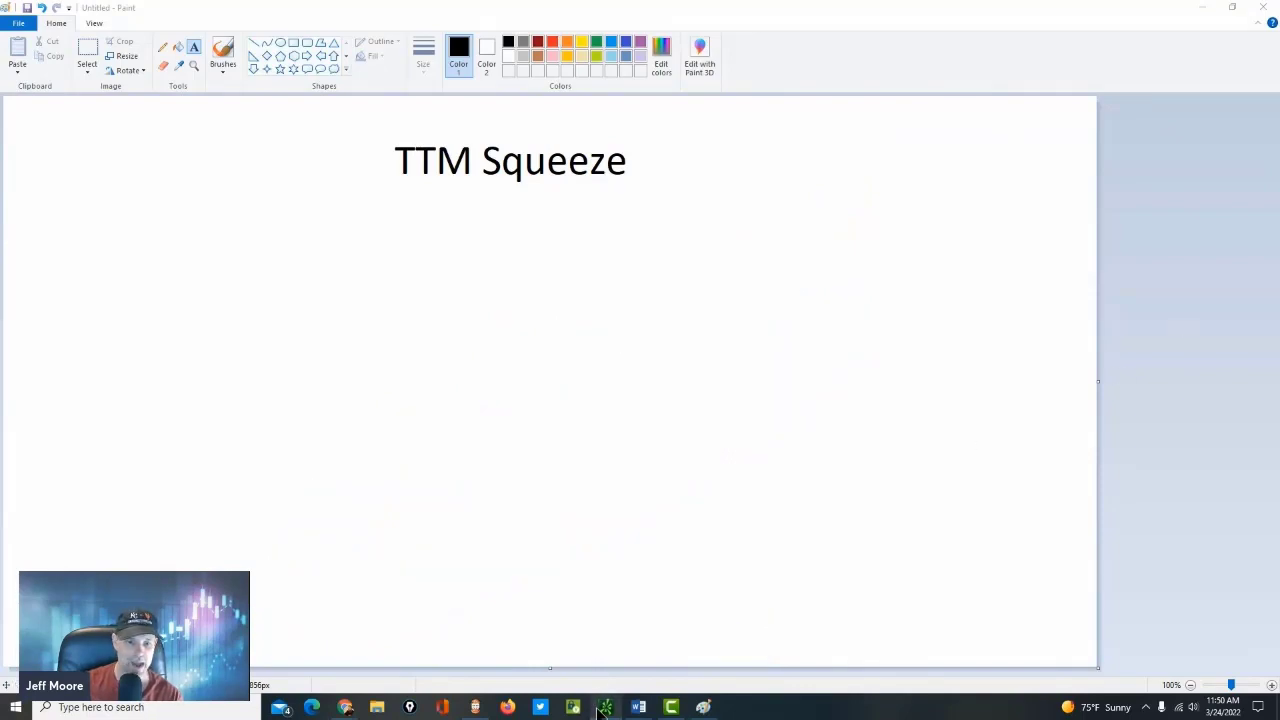
Step: Bring the thinkorswim XLF chart forward and make the squeeze histogram pane taller
{"action": "mouse_move", "coordinate": [605, 707]}
{"action": "left_click", "coordinate": [612, 652]}
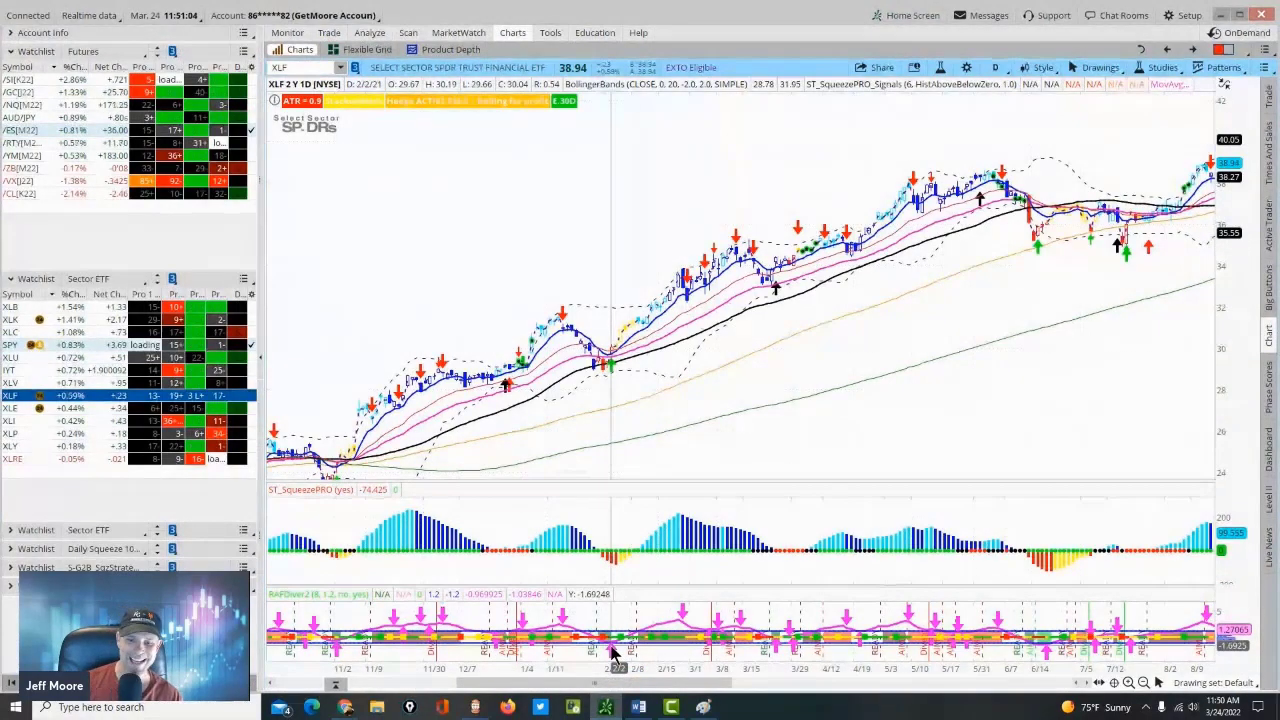
{"action": "left_click_drag", "start_coordinate": [733, 592], "coordinate": [735, 575]}
{"action": "left_click_drag", "start_coordinate": [734, 479], "coordinate": [735, 458]}
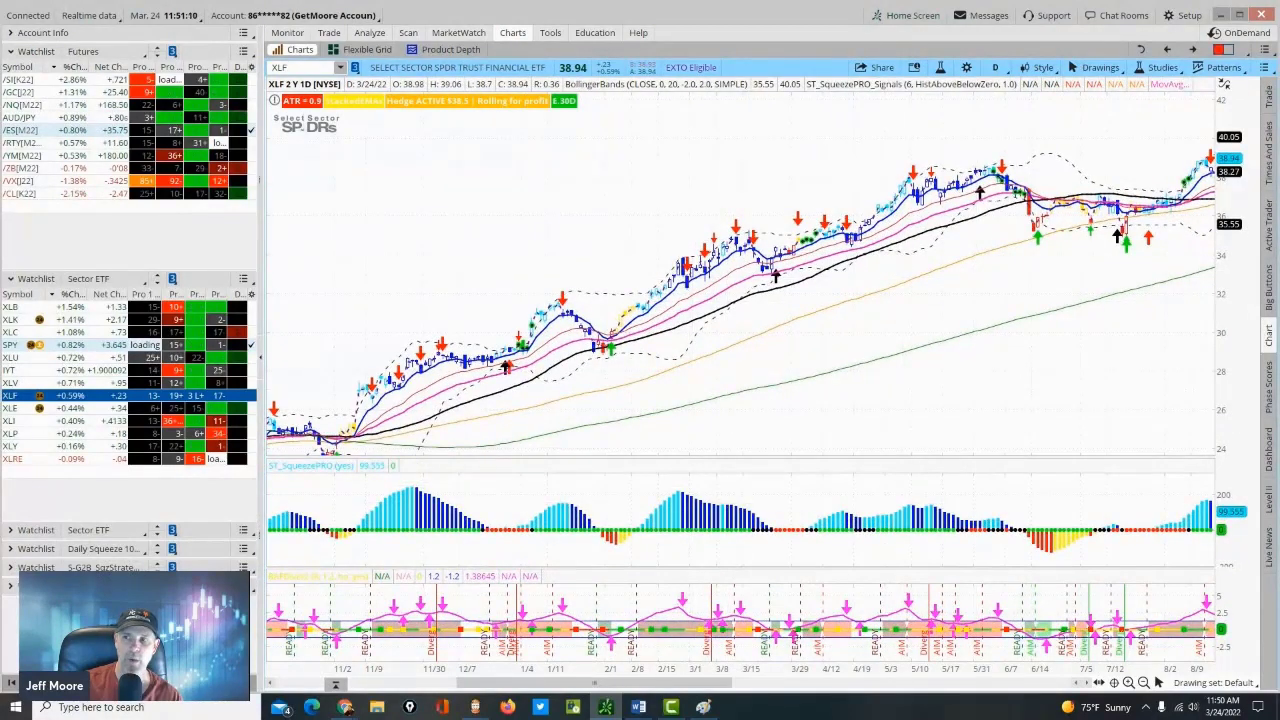
Step: Arrow and circle the squeeze stretches in the histogram and price bars, then clear the markup
{"action": "mouse_move", "coordinate": [587, 390]}
{"action": "left_mouse_down"}
{"action": "mouse_move", "coordinate": [603, 483]}
{"action": "mouse_move", "coordinate": [634, 453]}
{"action": "left_mouse_up"}
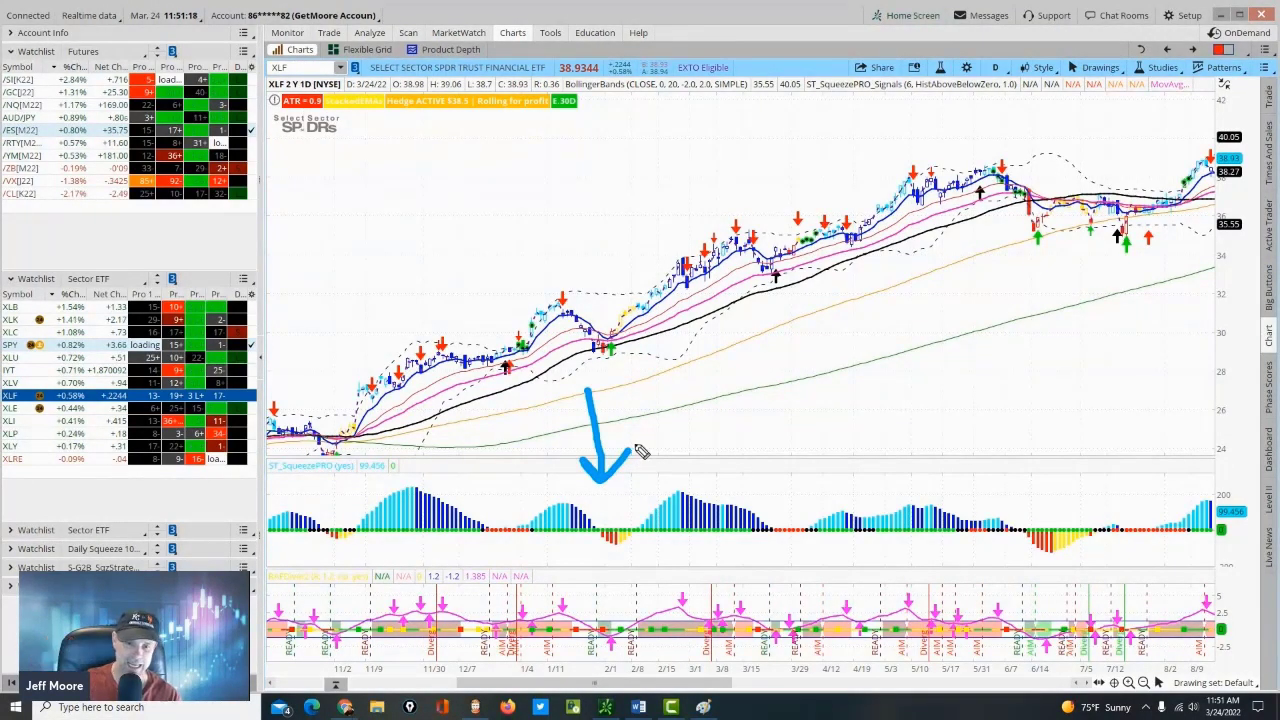
{"action": "mouse_move", "coordinate": [800, 505]}
{"action": "left_mouse_down"}
{"action": "mouse_move", "coordinate": [735, 535]}
{"action": "mouse_move", "coordinate": [828, 556]}
{"action": "mouse_move", "coordinate": [836, 508]}
{"action": "left_mouse_up"}
{"action": "mouse_move", "coordinate": [860, 440]}
{"action": "left_mouse_down"}
{"action": "mouse_move", "coordinate": [800, 508]}
{"action": "mouse_move", "coordinate": [826, 514]}
{"action": "left_mouse_up"}
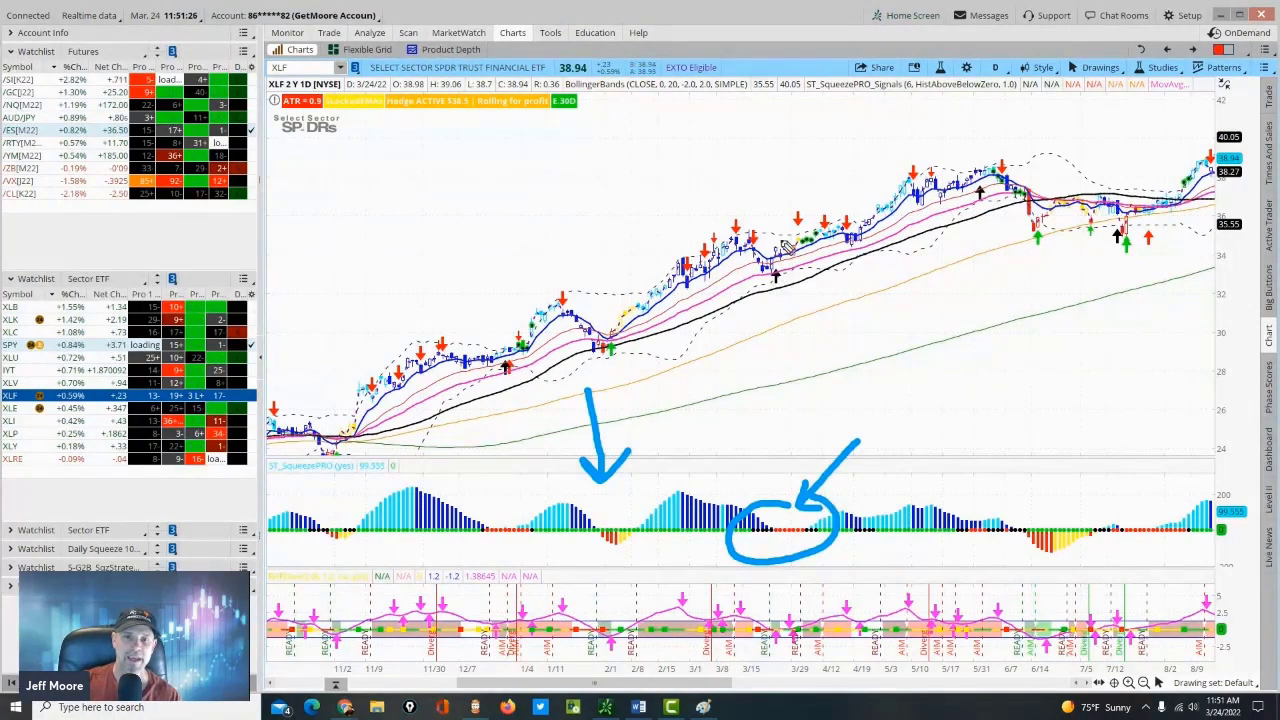
{"action": "mouse_move", "coordinate": [748, 218]}
{"action": "left_mouse_down"}
{"action": "mouse_move", "coordinate": [720, 282]}
{"action": "mouse_move", "coordinate": [788, 240]}
{"action": "mouse_move", "coordinate": [766, 214]}
{"action": "left_mouse_up"}
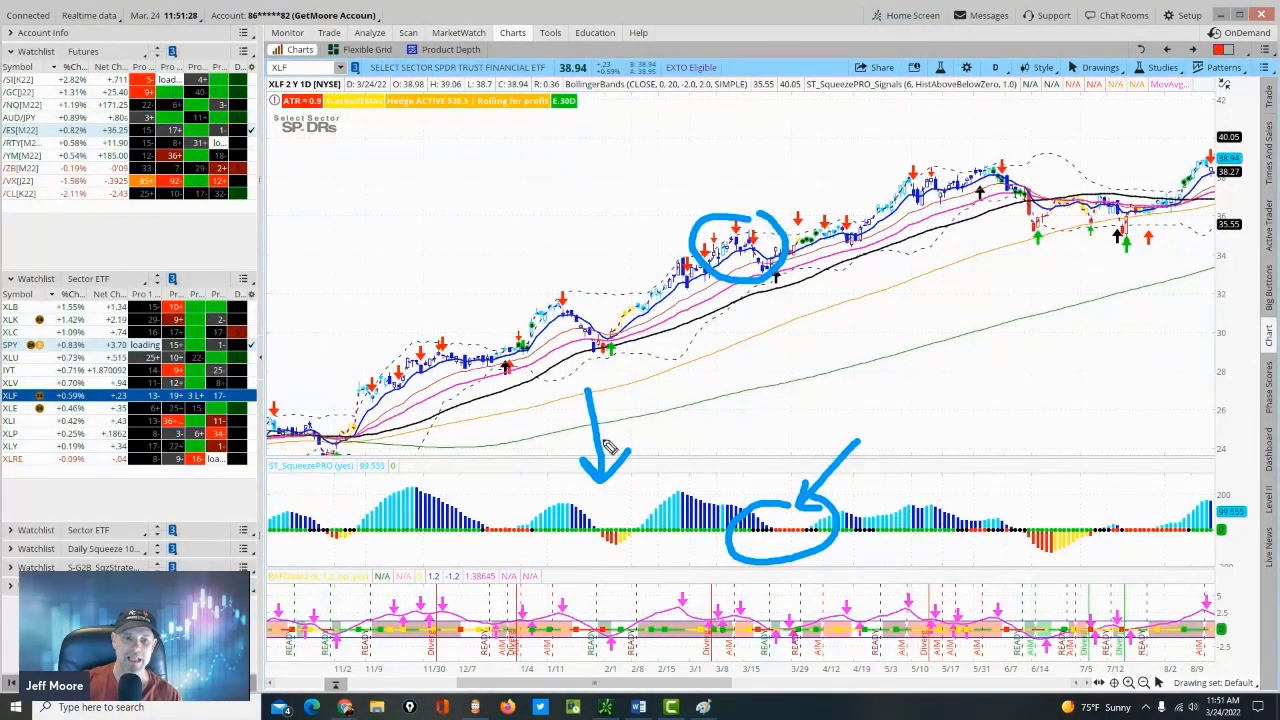
{"action": "mouse_move", "coordinate": [520, 500]}
{"action": "left_mouse_down"}
{"action": "mouse_move", "coordinate": [500, 562]}
{"action": "mouse_move", "coordinate": [528, 494]}
{"action": "left_mouse_up"}
{"action": "mouse_move", "coordinate": [495, 333]}
{"action": "left_mouse_down"}
{"action": "mouse_move", "coordinate": [455, 340]}
{"action": "mouse_move", "coordinate": [510, 368]}
{"action": "mouse_move", "coordinate": [505, 333]}
{"action": "left_mouse_up"}
{"action": "mouse_move", "coordinate": [962, 165]}
{"action": "left_mouse_down"}
{"action": "mouse_move", "coordinate": [945, 210]}
{"action": "mouse_move", "coordinate": [998, 174]}
{"action": "left_mouse_up"}
{"action": "key", "text": "Escape"}
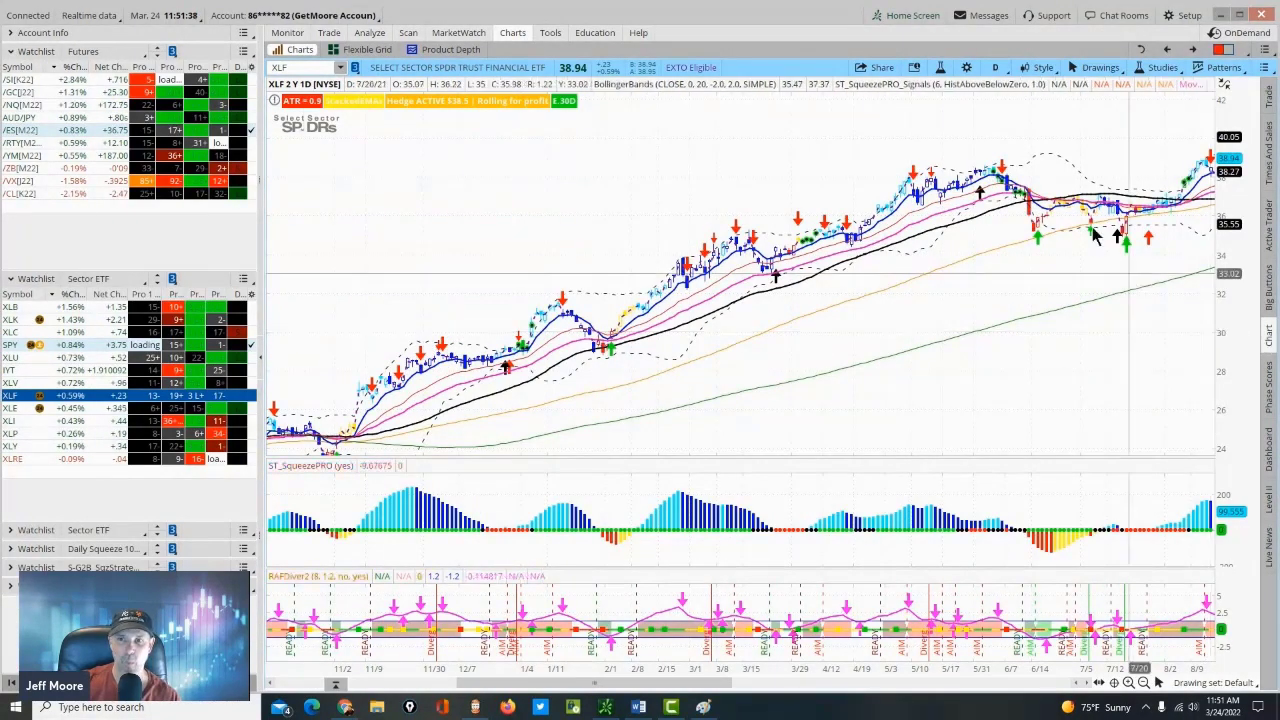
Step: Draw an orange rectangle over the late-2020 consolidation bars
{"action": "left_click", "coordinate": [1093, 67]}
{"action": "mouse_move", "coordinate": [1075, 188]}
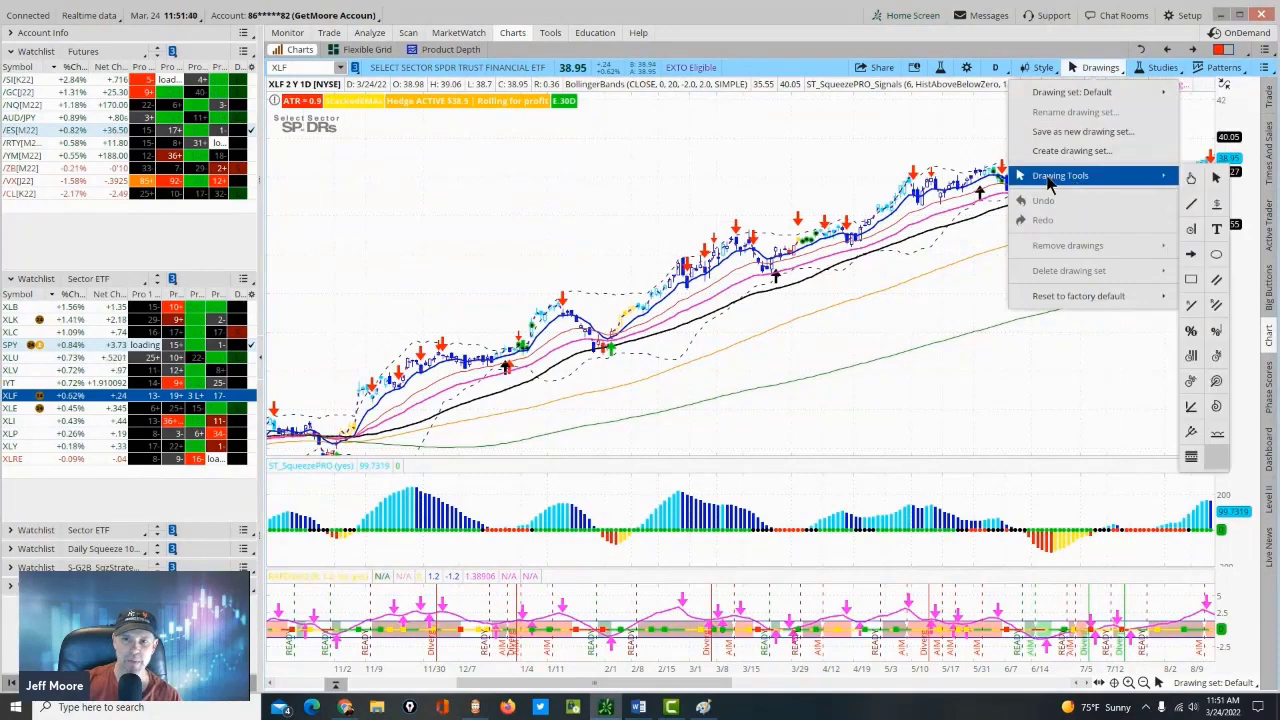
{"action": "left_click", "coordinate": [1198, 292]}
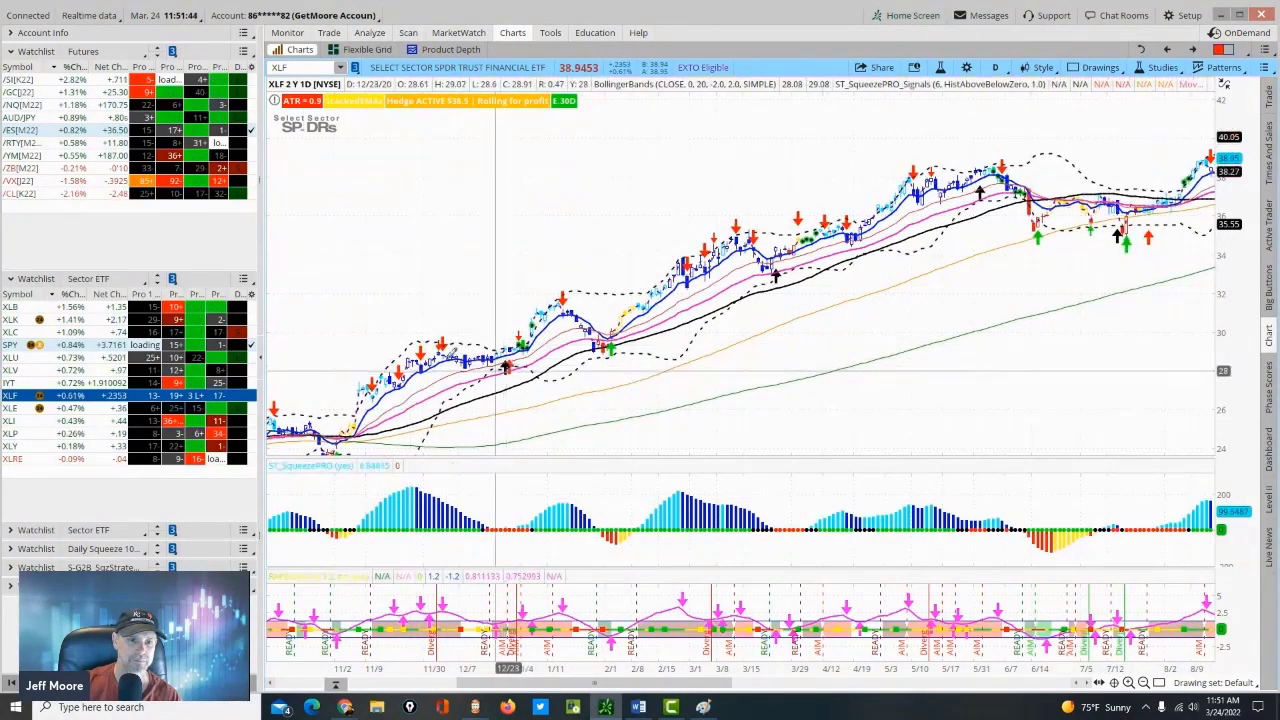
{"action": "left_click", "coordinate": [408, 343]}
{"action": "left_click", "coordinate": [510, 372]}
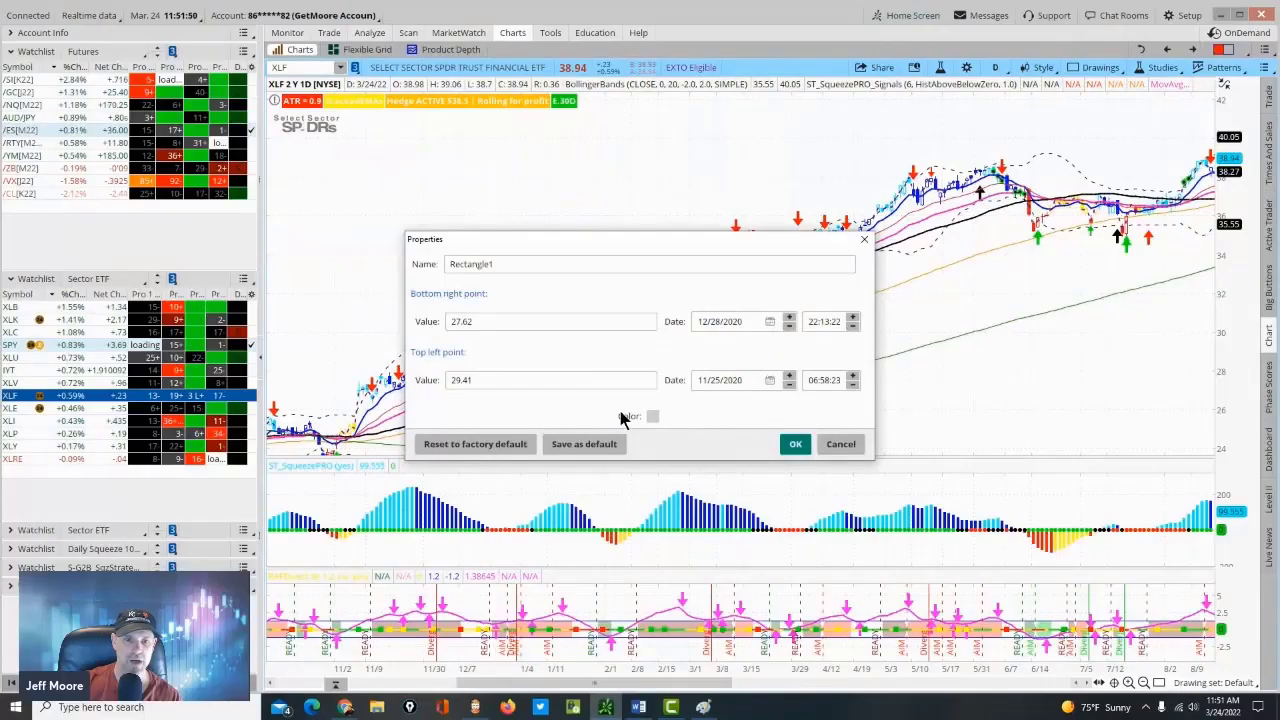
{"action": "left_click", "coordinate": [651, 416]}
{"action": "left_click", "coordinate": [636, 466]}
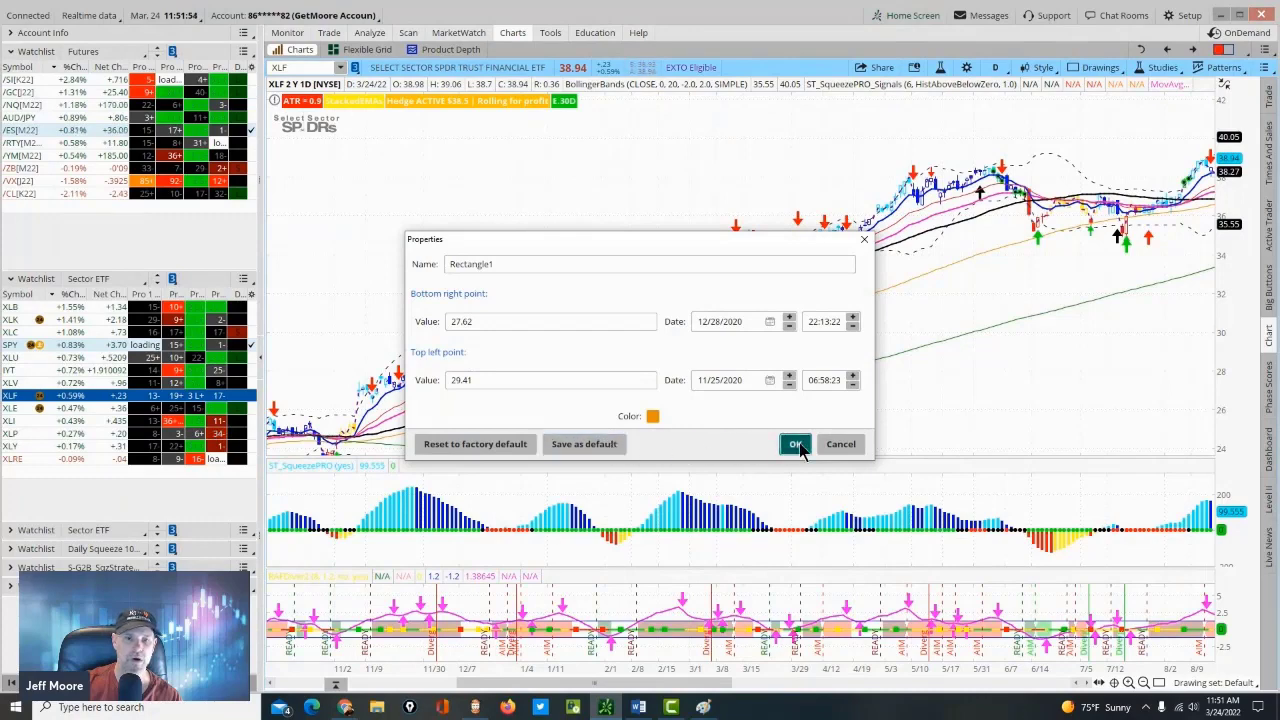
{"action": "left_click", "coordinate": [796, 447]}
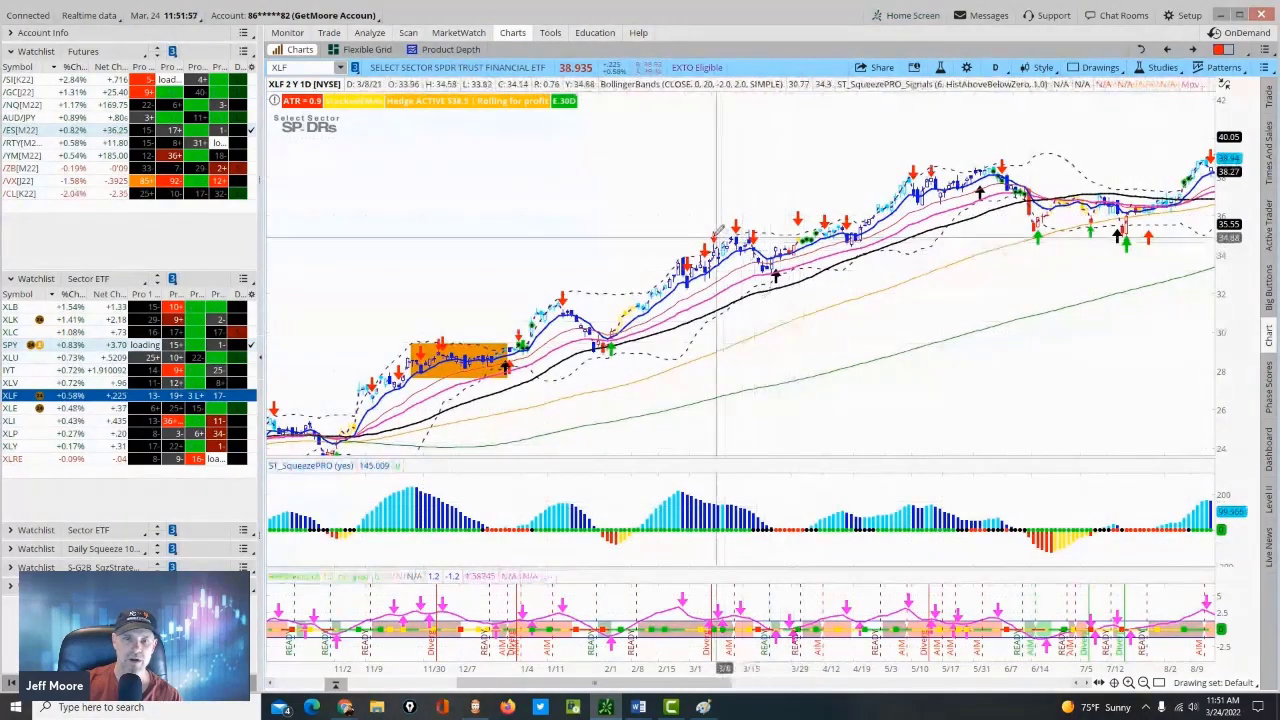
Step: Add orange rectangles over the March 2021 squeeze and the May–June range
{"action": "left_click_drag", "start_coordinate": [716, 240], "coordinate": [812, 277]}
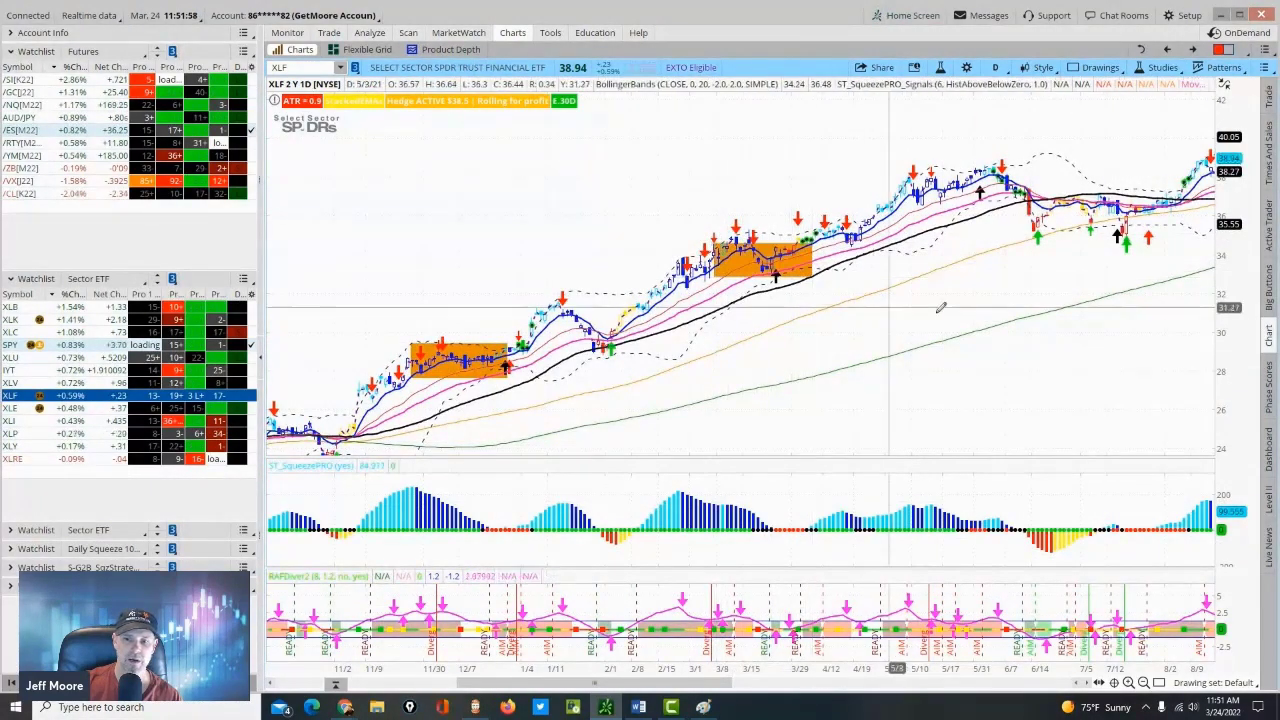
{"action": "left_click", "coordinate": [908, 172]}
{"action": "left_click", "coordinate": [1021, 198]}
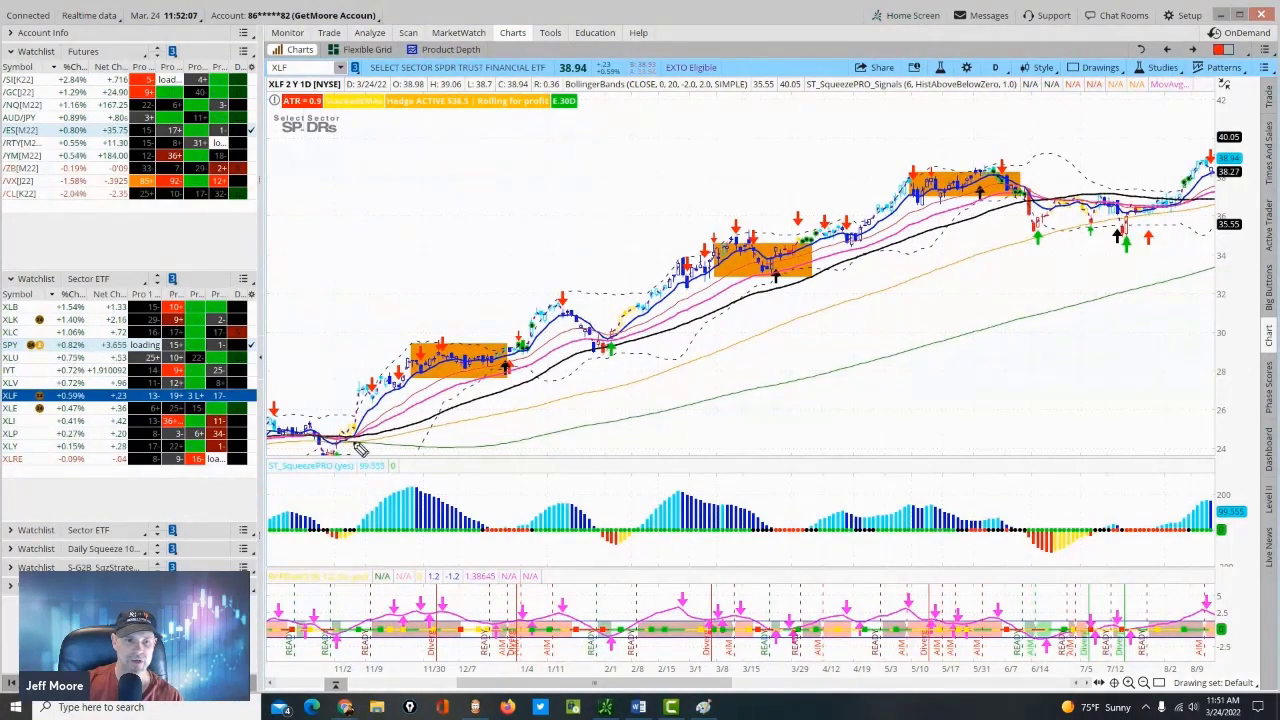
Step: Highlight the uptrend, zigzag across a box and loop the squeeze histogram, then clear it
{"action": "mouse_move", "coordinate": [356, 440]}
{"action": "left_mouse_down"}
{"action": "mouse_move", "coordinate": [450, 360]}
{"action": "mouse_move", "coordinate": [490, 355]}
{"action": "mouse_move", "coordinate": [505, 378]}
{"action": "mouse_move", "coordinate": [565, 308]}
{"action": "left_mouse_up"}
{"action": "mouse_move", "coordinate": [722, 262]}
{"action": "left_mouse_down"}
{"action": "mouse_move", "coordinate": [778, 256]}
{"action": "mouse_move", "coordinate": [882, 210]}
{"action": "left_mouse_up"}
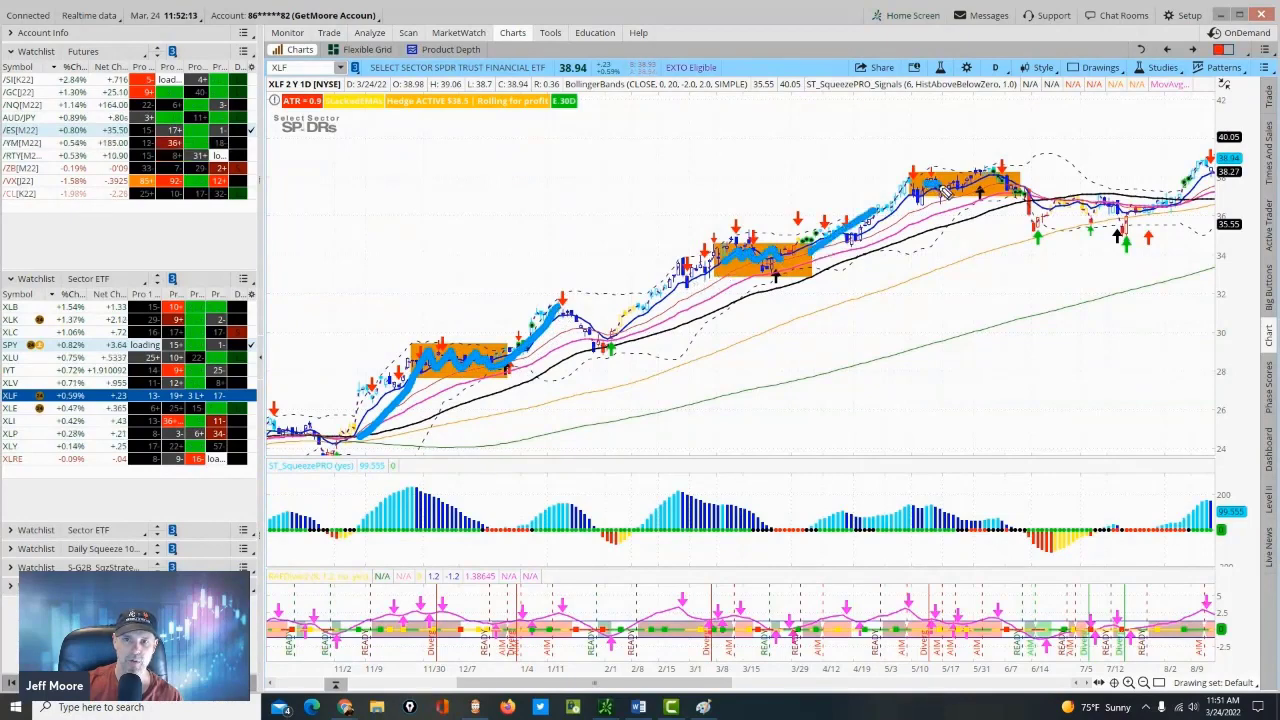
{"action": "mouse_move", "coordinate": [808, 509]}
{"action": "left_mouse_down"}
{"action": "mouse_move", "coordinate": [795, 514]}
{"action": "mouse_move", "coordinate": [815, 553]}
{"action": "mouse_move", "coordinate": [862, 525]}
{"action": "left_mouse_up"}
{"action": "mouse_move", "coordinate": [530, 509]}
{"action": "left_mouse_down"}
{"action": "mouse_move", "coordinate": [503, 525]}
{"action": "mouse_move", "coordinate": [548, 545]}
{"action": "mouse_move", "coordinate": [766, 330]}
{"action": "mouse_move", "coordinate": [808, 338]}
{"action": "mouse_move", "coordinate": [800, 380]}
{"action": "mouse_move", "coordinate": [830, 360]}
{"action": "left_mouse_up"}
{"action": "mouse_move", "coordinate": [787, 322]}
{"action": "left_mouse_down"}
{"action": "mouse_move", "coordinate": [846, 360]}
{"action": "mouse_move", "coordinate": [886, 297]}
{"action": "left_mouse_up"}
{"action": "key", "text": "Escape"}
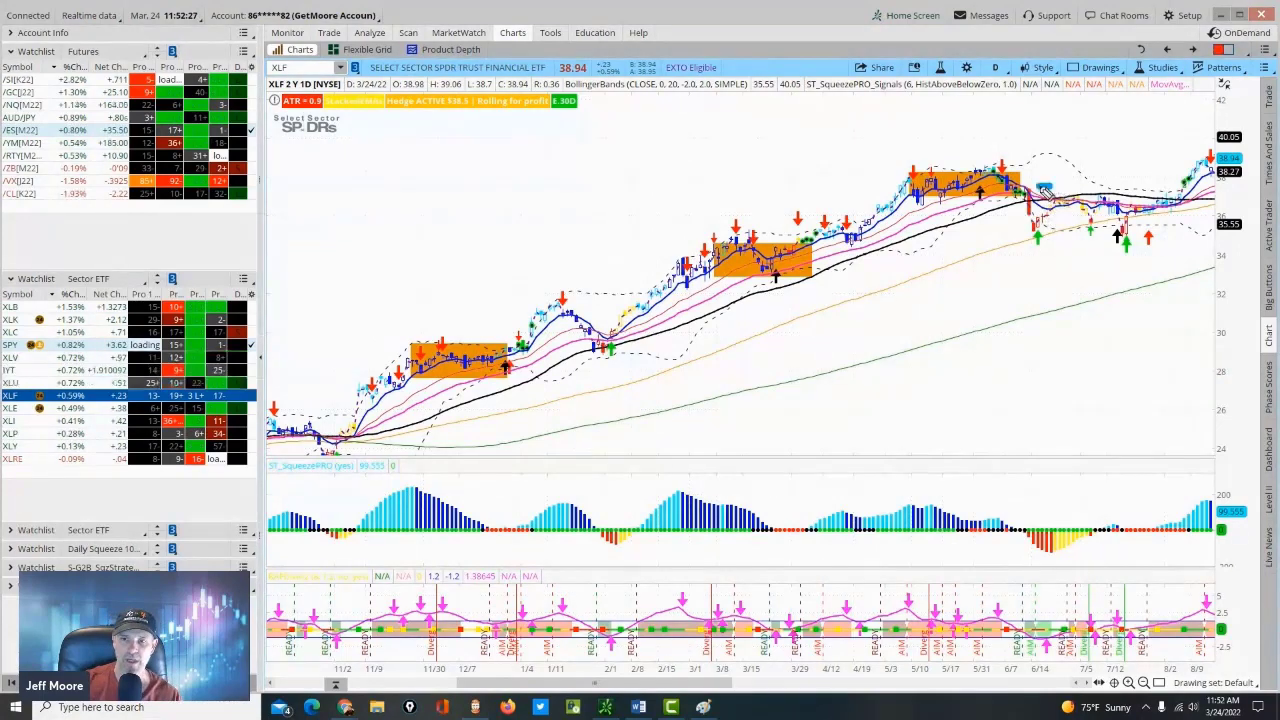
Step: Circle the mid-June and early-February pullbacks, sketch a zigzag with an upward arrow, then clear
{"action": "mouse_move", "coordinate": [1044, 188]}
{"action": "left_mouse_down"}
{"action": "mouse_move", "coordinate": [1058, 236]}
{"action": "mouse_move", "coordinate": [1052, 178]}
{"action": "left_mouse_up"}
{"action": "mouse_move", "coordinate": [630, 343]}
{"action": "left_mouse_down"}
{"action": "mouse_move", "coordinate": [590, 345]}
{"action": "mouse_move", "coordinate": [625, 362]}
{"action": "mouse_move", "coordinate": [630, 335]}
{"action": "mouse_move", "coordinate": [640, 340]}
{"action": "left_mouse_up"}
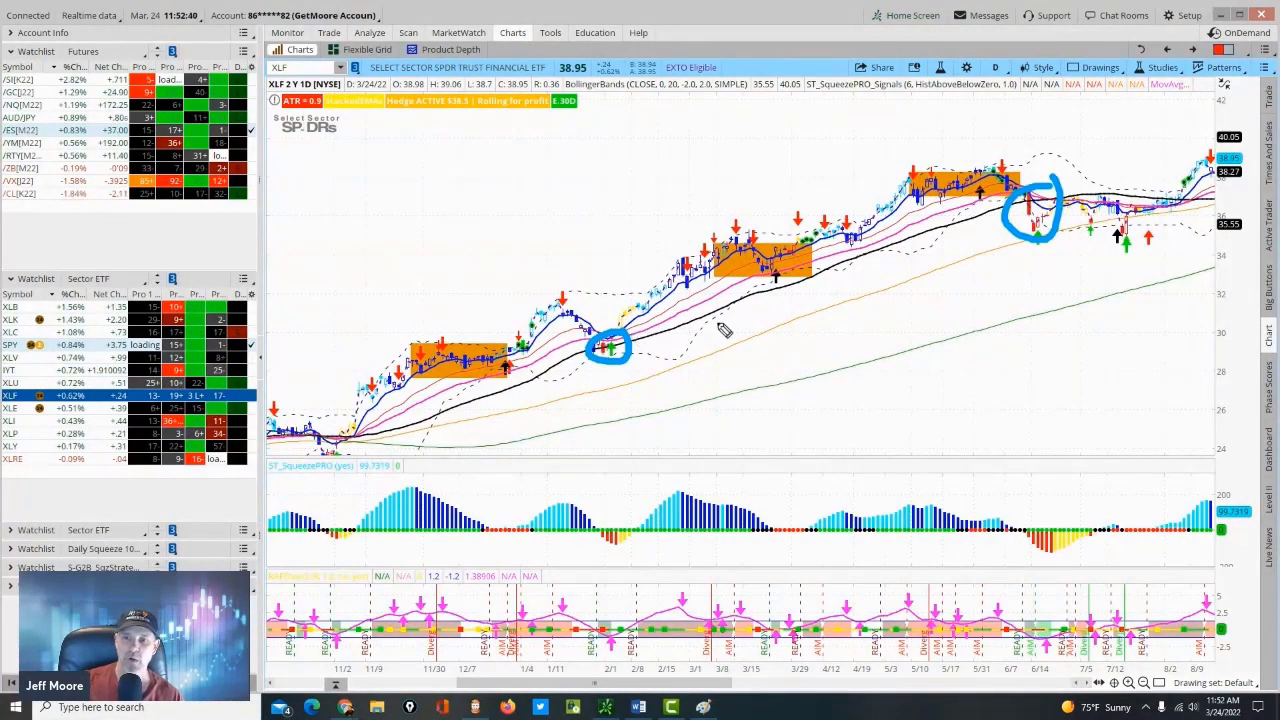
{"action": "mouse_move", "coordinate": [782, 424]}
{"action": "left_mouse_down"}
{"action": "mouse_move", "coordinate": [880, 349]}
{"action": "mouse_move", "coordinate": [924, 350]}
{"action": "left_mouse_up"}
{"action": "left_click_drag", "start_coordinate": [906, 399], "coordinate": [968, 391]}
{"action": "mouse_move", "coordinate": [929, 346]}
{"action": "left_mouse_down"}
{"action": "mouse_move", "coordinate": [947, 397]}
{"action": "mouse_move", "coordinate": [934, 392]}
{"action": "mouse_move", "coordinate": [950, 402]}
{"action": "mouse_move", "coordinate": [1040, 286]}
{"action": "left_mouse_up"}
{"action": "left_click_drag", "start_coordinate": [962, 322], "coordinate": [1040, 285]}
{"action": "left_click_drag", "start_coordinate": [1043, 288], "coordinate": [1038, 323]}
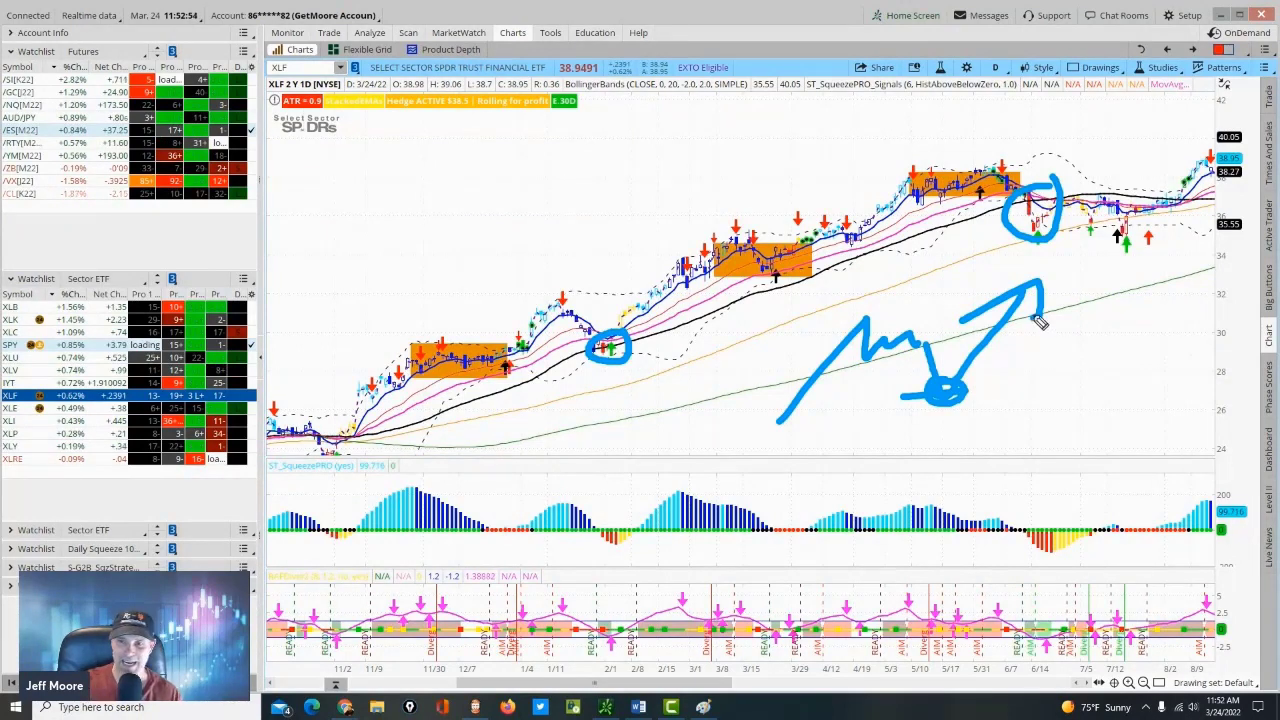
{"action": "key", "text": "Escape"}
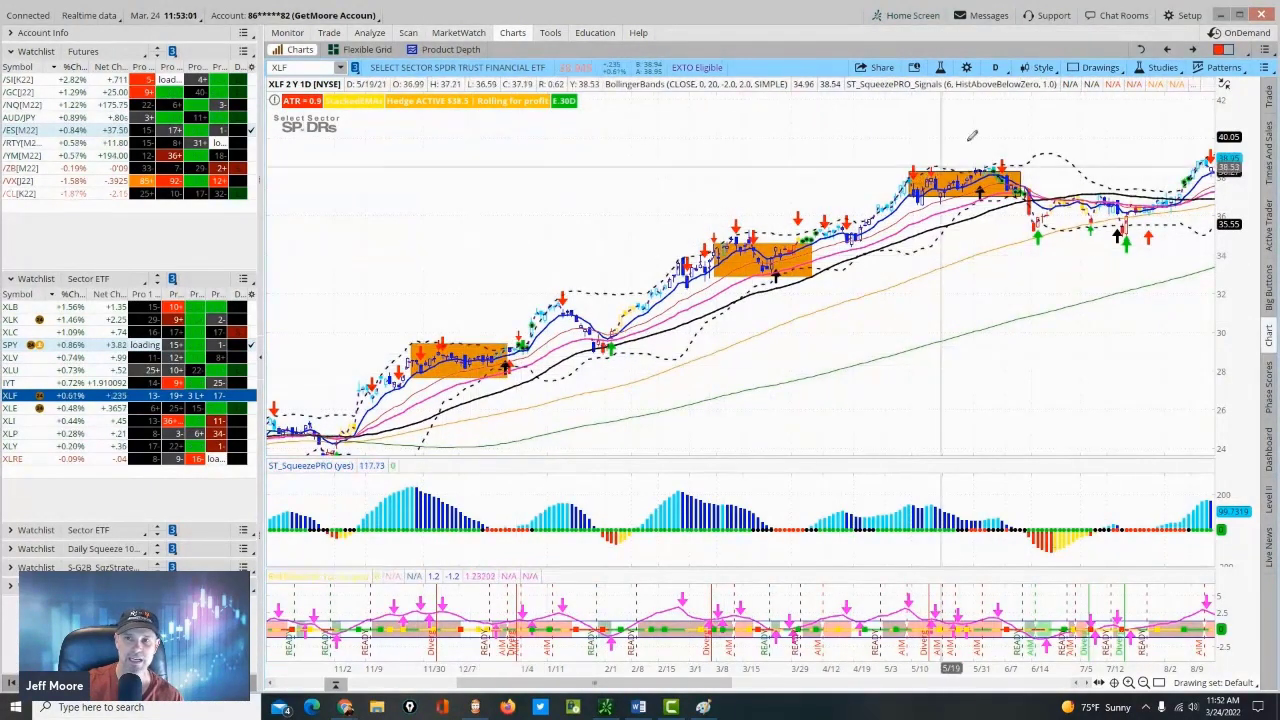
Step: Point blue arrows down at the left, middle and right orange squeeze boxes
{"action": "left_click", "coordinate": [1088, 72]}
{"action": "mouse_move", "coordinate": [1150, 175]}
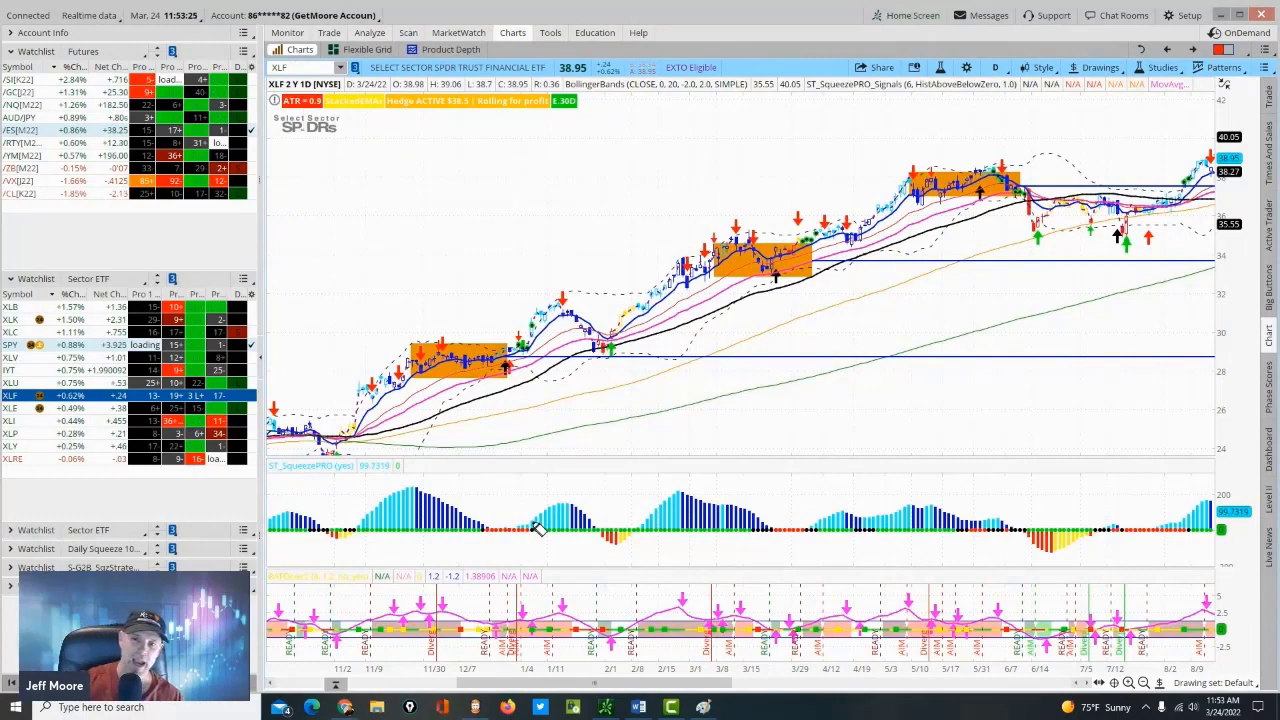
{"action": "mouse_move", "coordinate": [490, 258]}
{"action": "left_mouse_down"}
{"action": "mouse_move", "coordinate": [478, 336]}
{"action": "mouse_move", "coordinate": [498, 318]}
{"action": "left_mouse_up"}
{"action": "mouse_move", "coordinate": [793, 167]}
{"action": "left_mouse_down"}
{"action": "mouse_move", "coordinate": [781, 252]}
{"action": "mouse_move", "coordinate": [800, 228]}
{"action": "left_mouse_up"}
{"action": "mouse_move", "coordinate": [981, 110]}
{"action": "left_mouse_down"}
{"action": "mouse_move", "coordinate": [968, 156]}
{"action": "mouse_move", "coordinate": [995, 150]}
{"action": "left_mouse_up"}
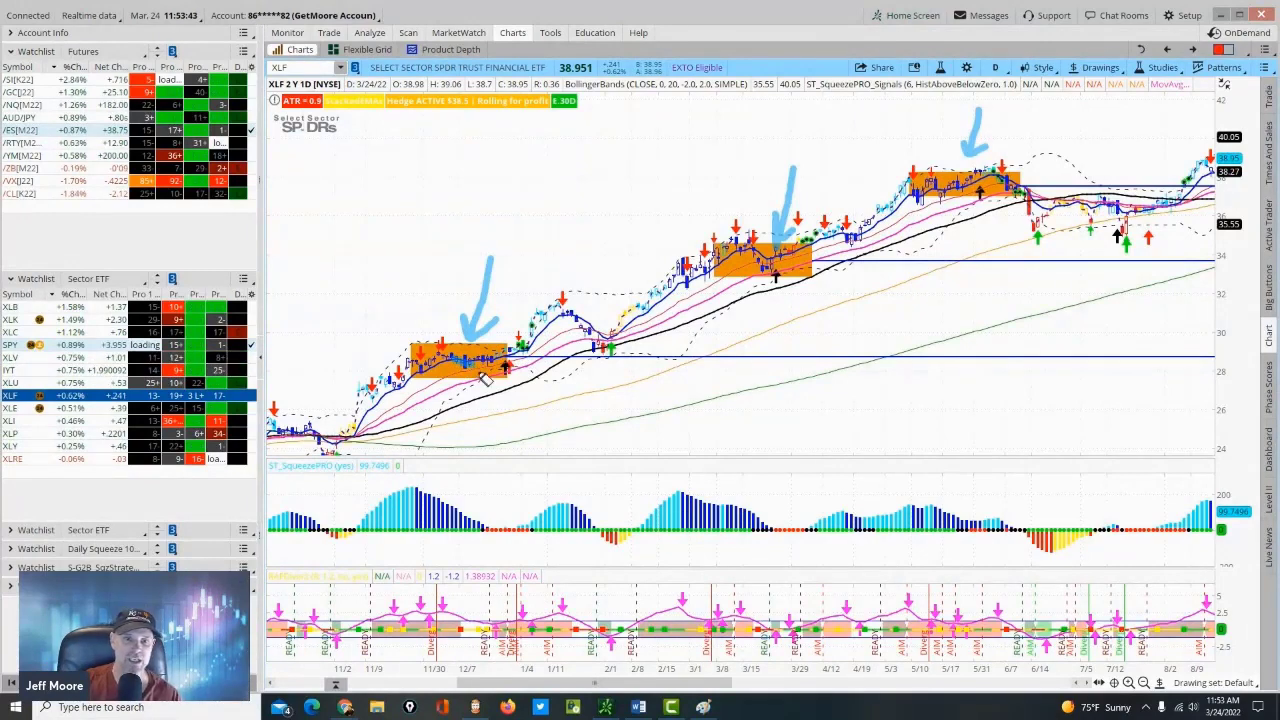
Step: Loop the February pullback on price, the red histogram dip and bottom-indicator bars, plus the middle-box dip
{"action": "mouse_move", "coordinate": [545, 333]}
{"action": "left_mouse_down"}
{"action": "mouse_move", "coordinate": [560, 312]}
{"action": "mouse_move", "coordinate": [615, 355]}
{"action": "mouse_move", "coordinate": [585, 350]}
{"action": "mouse_move", "coordinate": [622, 366]}
{"action": "left_mouse_up"}
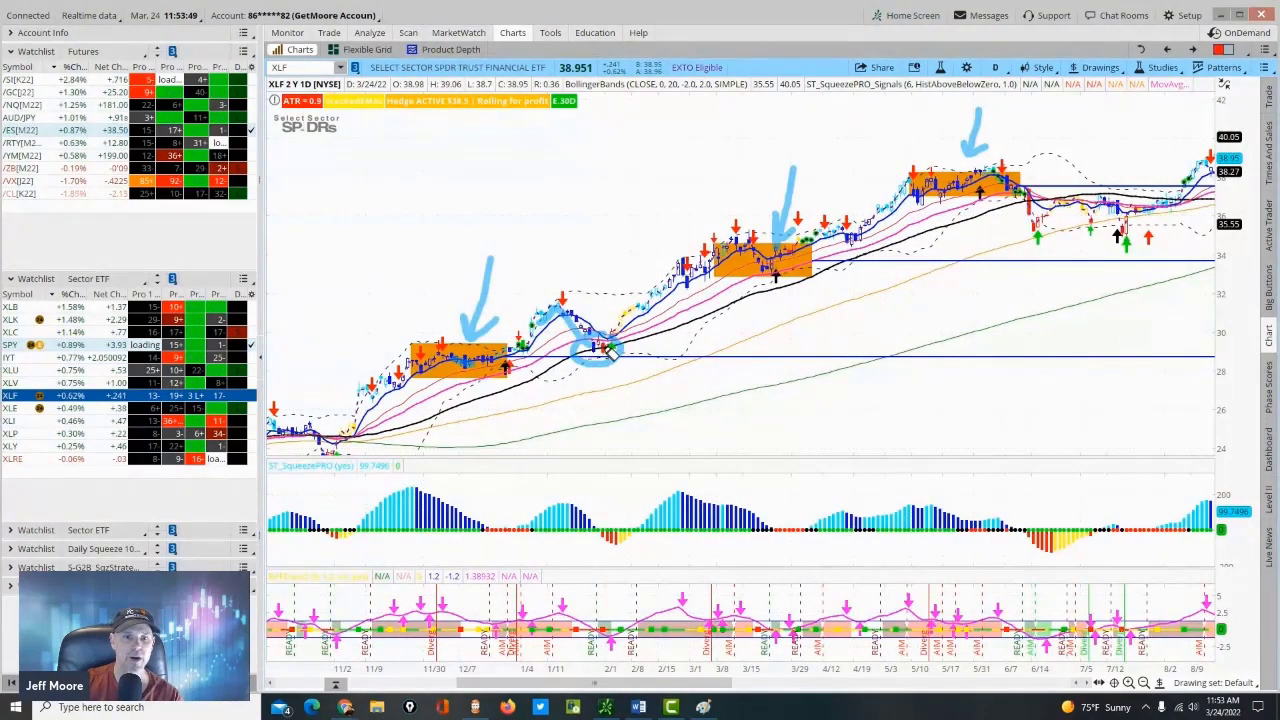
{"action": "left_click_drag", "start_coordinate": [600, 340], "coordinate": [632, 376]}
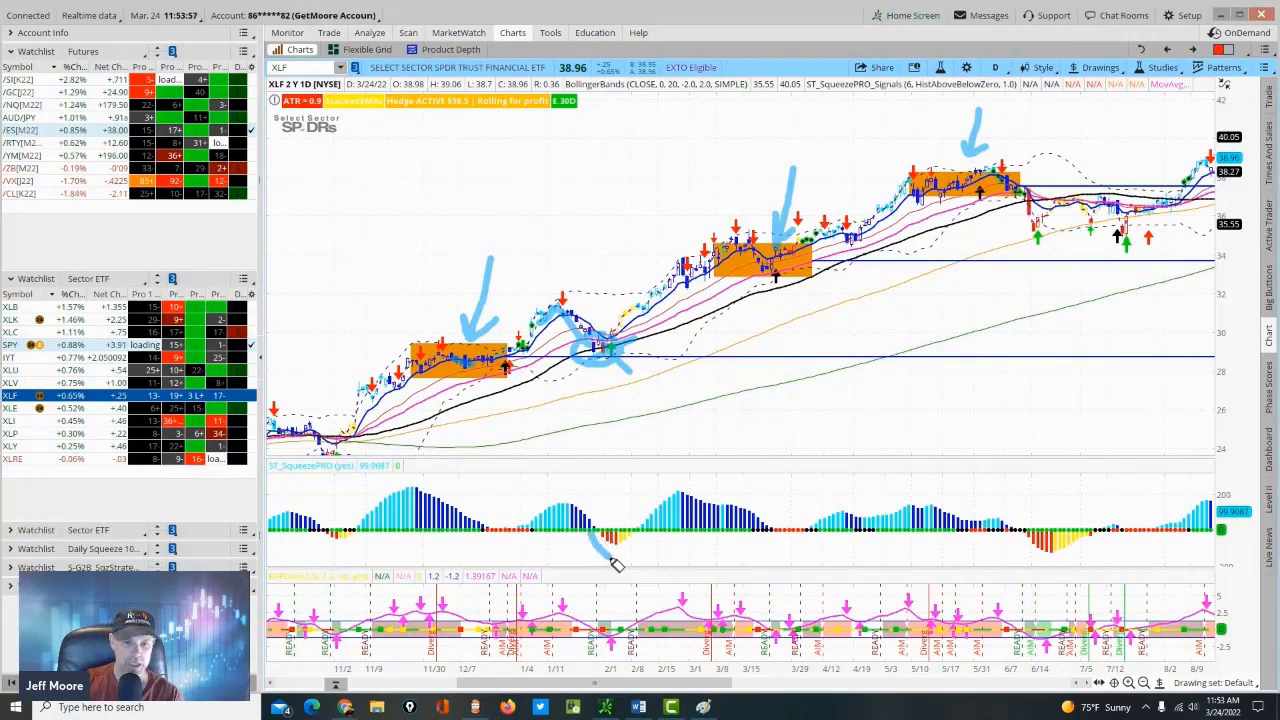
{"action": "left_click_drag", "start_coordinate": [618, 566], "coordinate": [641, 540]}
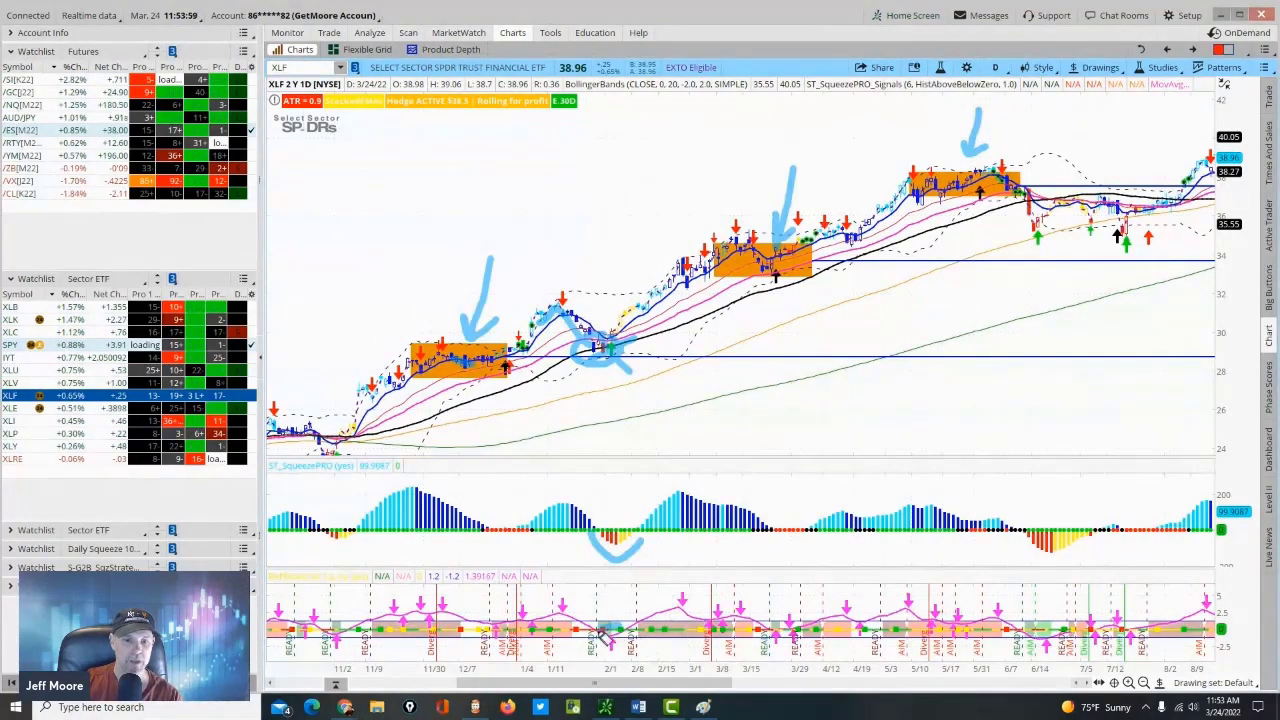
{"action": "mouse_move", "coordinate": [597, 640]}
{"action": "left_mouse_down"}
{"action": "mouse_move", "coordinate": [648, 664]}
{"action": "mouse_move", "coordinate": [630, 630]}
{"action": "left_mouse_up"}
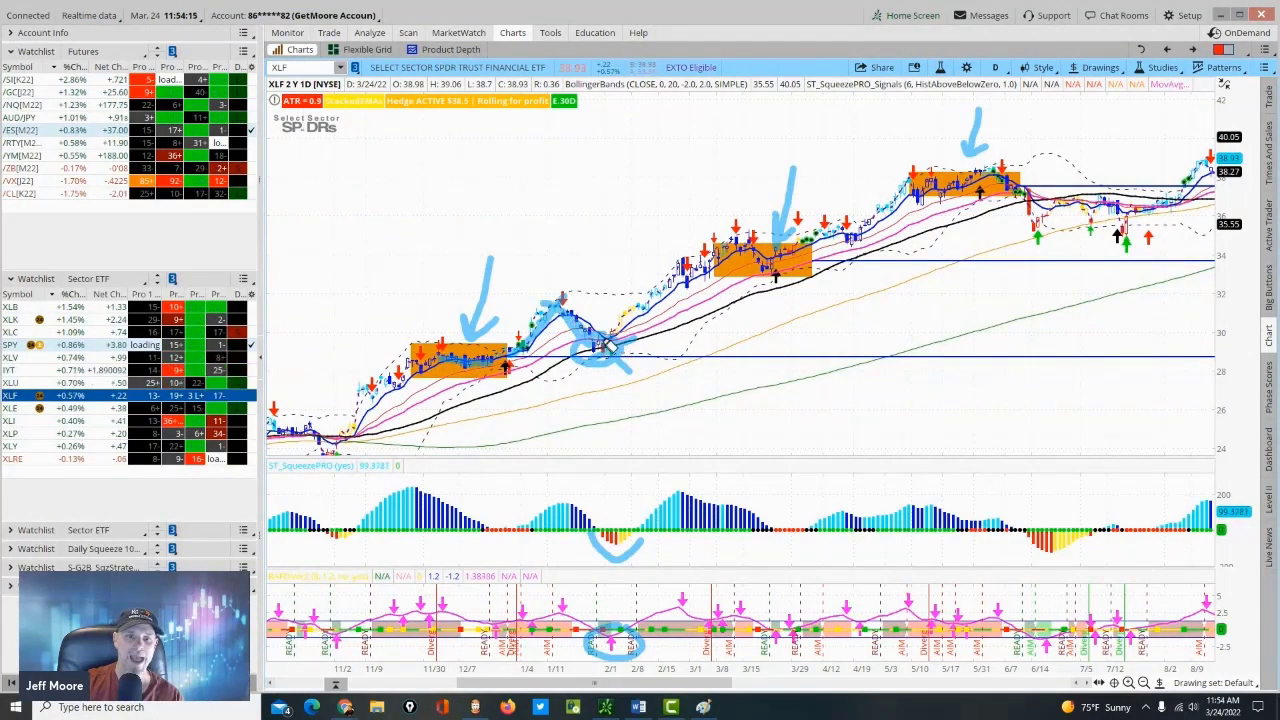
{"action": "mouse_move", "coordinate": [596, 538]}
{"action": "left_mouse_down"}
{"action": "mouse_move", "coordinate": [622, 560]}
{"action": "mouse_move", "coordinate": [645, 546]}
{"action": "left_mouse_up"}
{"action": "mouse_move", "coordinate": [610, 358]}
{"action": "left_mouse_down"}
{"action": "mouse_move", "coordinate": [616, 336]}
{"action": "mouse_move", "coordinate": [592, 348]}
{"action": "left_mouse_up"}
{"action": "mouse_move", "coordinate": [812, 258]}
{"action": "left_mouse_down"}
{"action": "mouse_move", "coordinate": [800, 248]}
{"action": "mouse_move", "coordinate": [738, 282]}
{"action": "mouse_move", "coordinate": [777, 272]}
{"action": "left_mouse_up"}
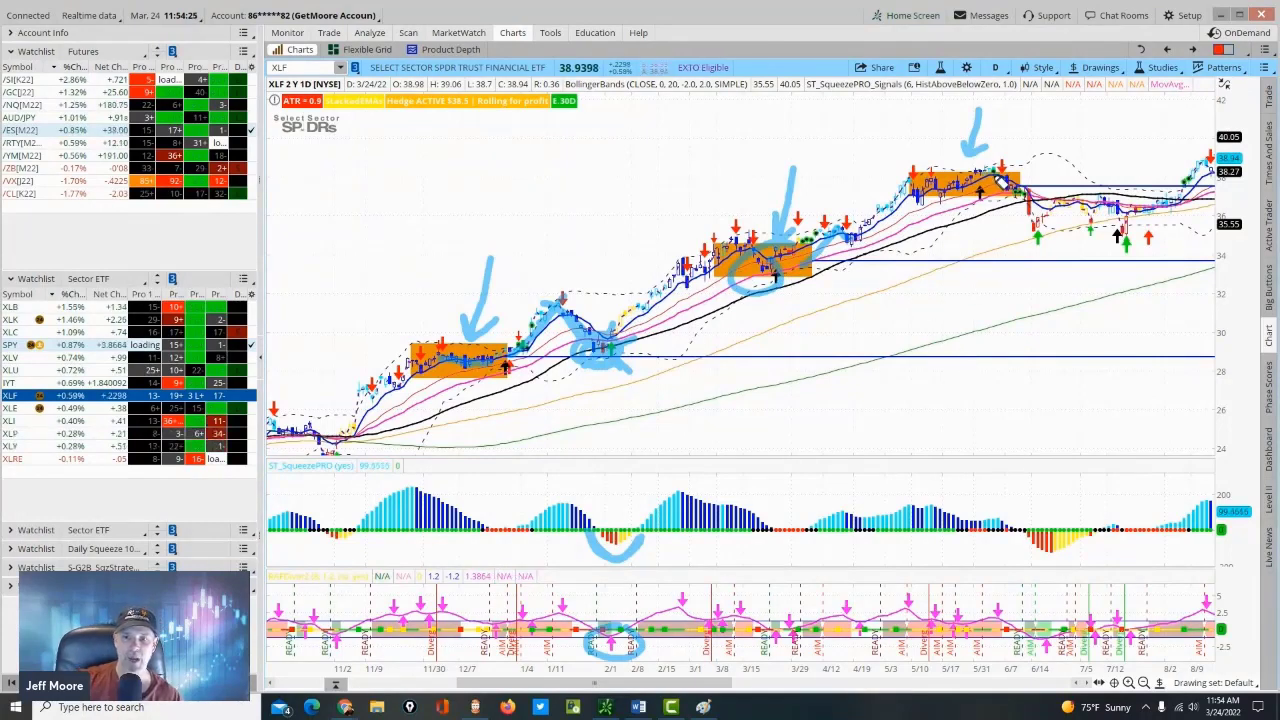
Step: Clear the old marks, circle the squeeze dots and underline the first box's level
{"action": "left_click_drag", "start_coordinate": [996, 199], "coordinate": [995, 188]}
{"action": "key", "text": "Escape"}
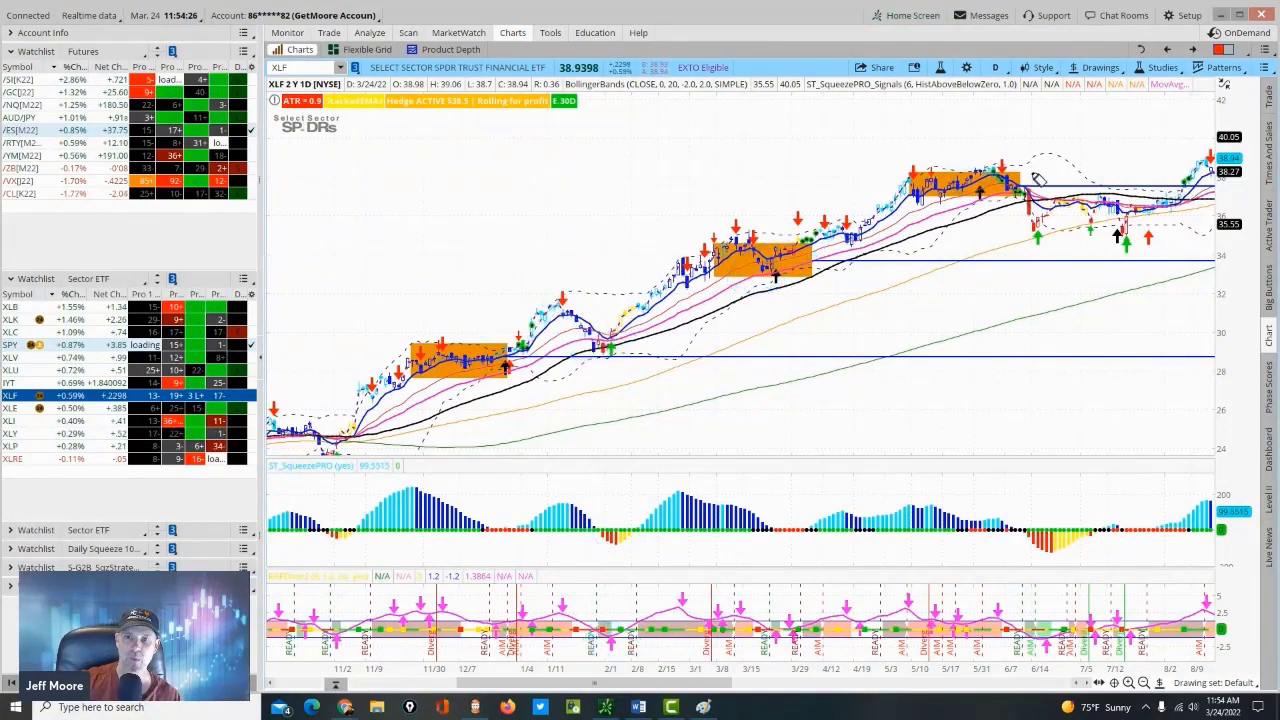
{"action": "mouse_move", "coordinate": [1005, 508]}
{"action": "left_mouse_down"}
{"action": "mouse_move", "coordinate": [962, 520]}
{"action": "mouse_move", "coordinate": [1030, 548]}
{"action": "mouse_move", "coordinate": [1040, 520]}
{"action": "mouse_move", "coordinate": [1015, 507]}
{"action": "left_mouse_up"}
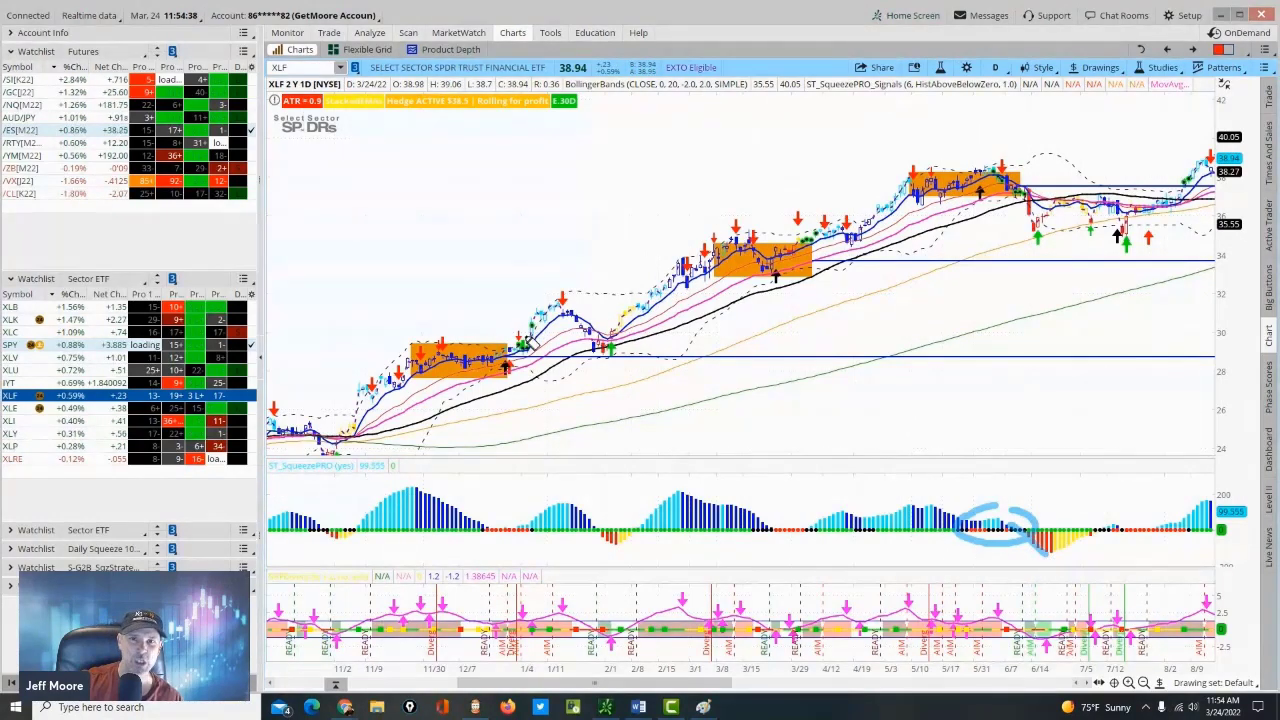
{"action": "mouse_move", "coordinate": [487, 338]}
{"action": "left_mouse_down"}
{"action": "mouse_move", "coordinate": [585, 340]}
{"action": "mouse_move", "coordinate": [575, 362]}
{"action": "mouse_move", "coordinate": [620, 360]}
{"action": "left_mouse_up"}
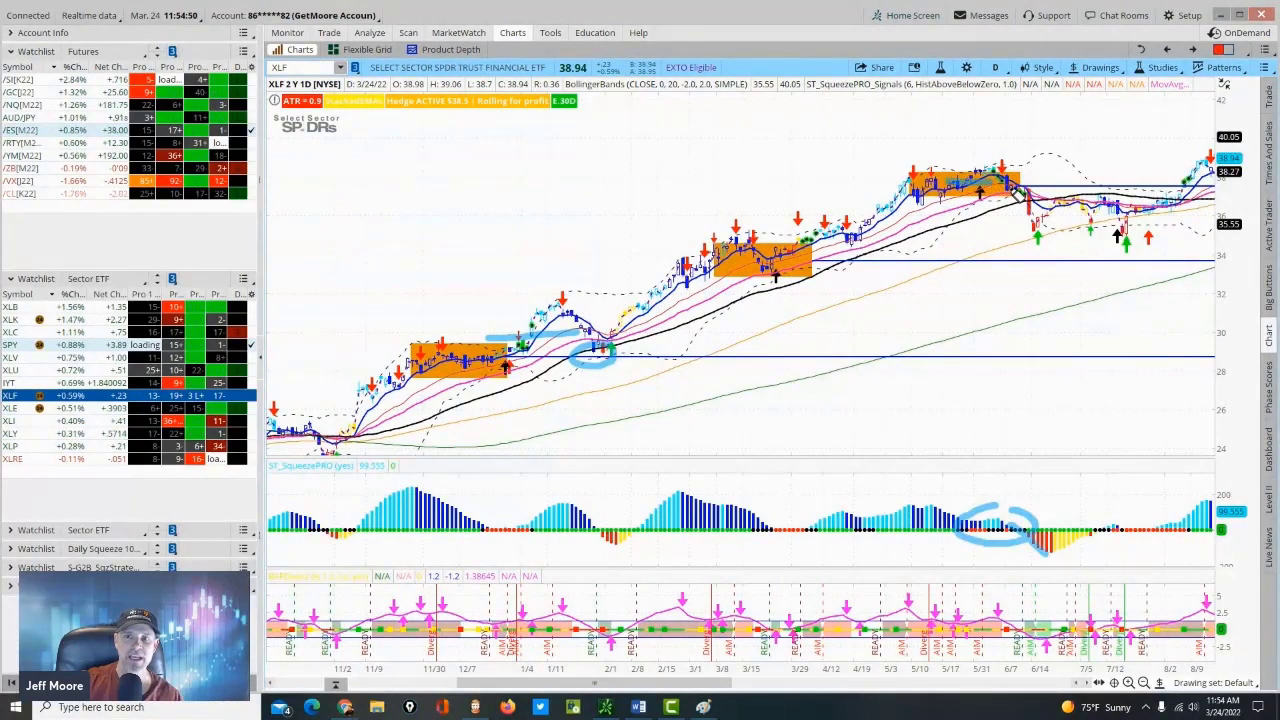
Step: Trace the June drop, rebound hook, green arrow and red histogram bars, then clear them
{"action": "left_click_drag", "start_coordinate": [1018, 192], "coordinate": [1040, 230]}
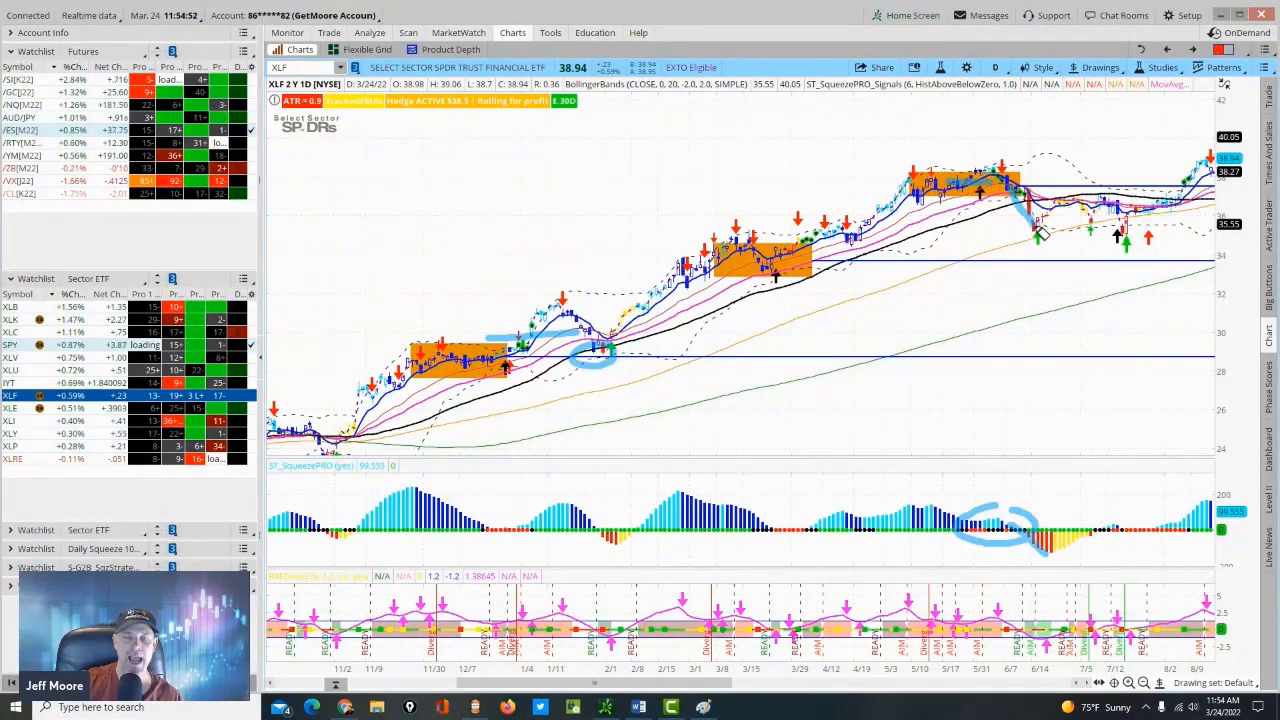
{"action": "mouse_move", "coordinate": [1022, 305]}
{"action": "left_mouse_down"}
{"action": "mouse_move", "coordinate": [1055, 263]}
{"action": "mouse_move", "coordinate": [1066, 278]}
{"action": "left_mouse_up"}
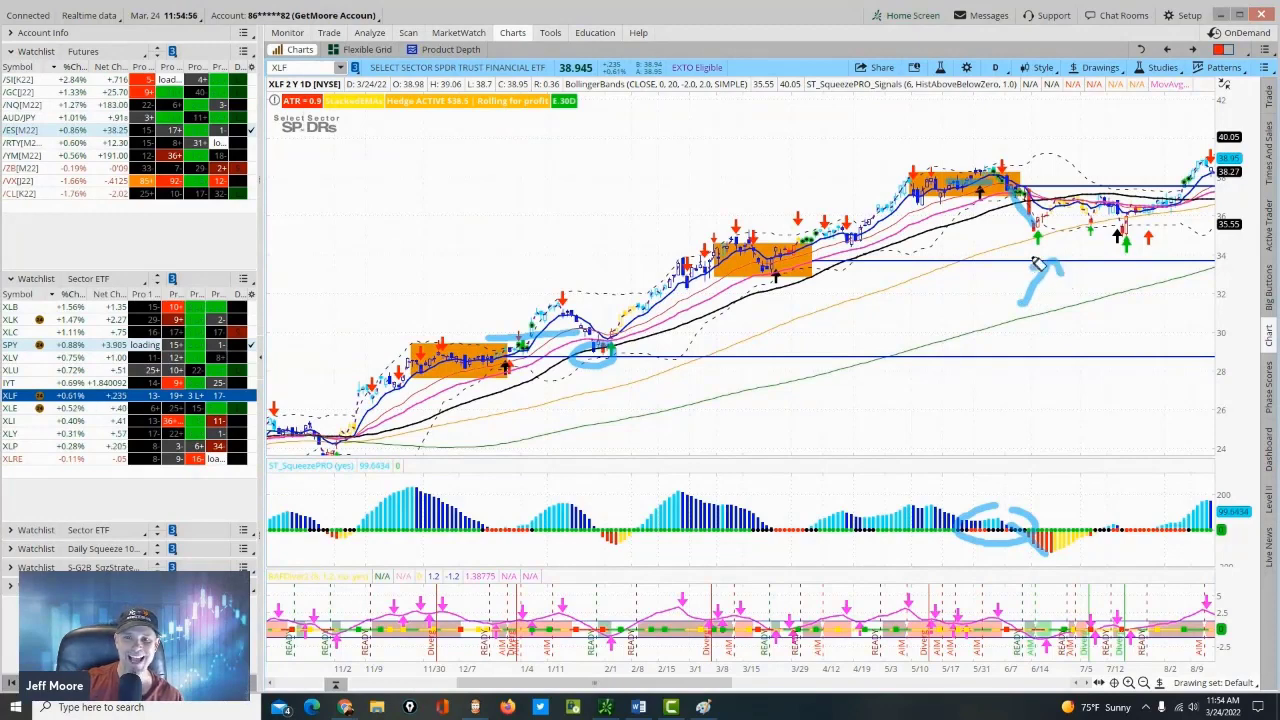
{"action": "mouse_move", "coordinate": [1050, 226]}
{"action": "left_mouse_down"}
{"action": "mouse_move", "coordinate": [1025, 240]}
{"action": "mouse_move", "coordinate": [1060, 228]}
{"action": "left_mouse_up"}
{"action": "mouse_move", "coordinate": [1068, 541]}
{"action": "left_mouse_down"}
{"action": "mouse_move", "coordinate": [1046, 562]}
{"action": "mouse_move", "coordinate": [1072, 534]}
{"action": "left_mouse_up"}
{"action": "mouse_move", "coordinate": [1093, 196]}
{"action": "left_mouse_down"}
{"action": "mouse_move", "coordinate": [1088, 250]}
{"action": "mouse_move", "coordinate": [1128, 260]}
{"action": "mouse_move", "coordinate": [1140, 180]}
{"action": "mouse_move", "coordinate": [1076, 186]}
{"action": "left_mouse_up"}
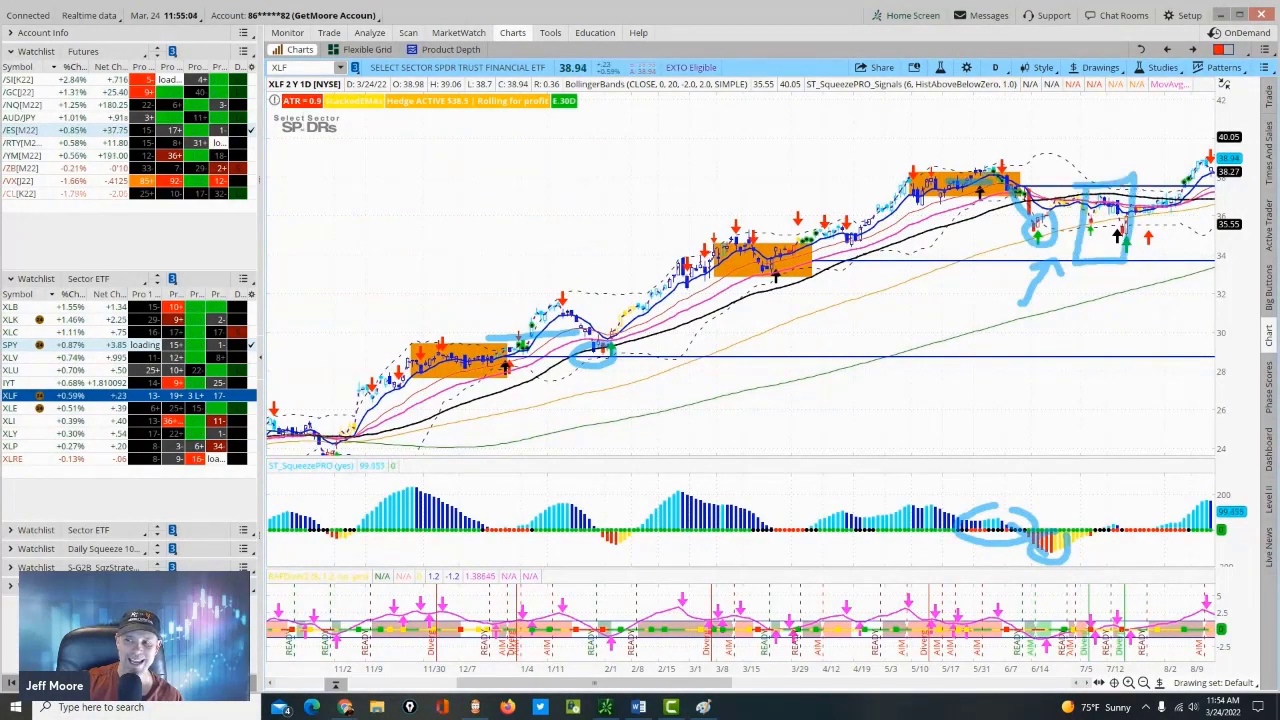
{"action": "key", "text": "Escape"}
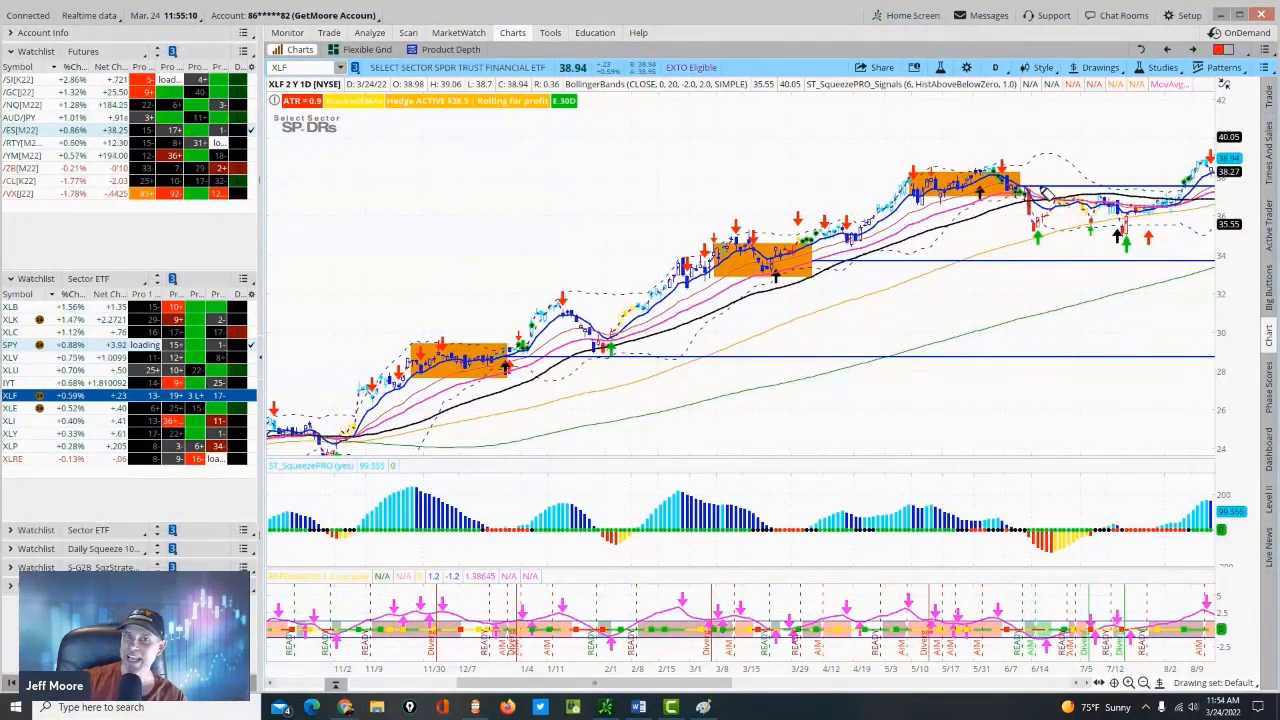
Step: Circle the early-February and mid-June pullbacks and red histogram bars, then clear them
{"action": "mouse_move", "coordinate": [609, 342]}
{"action": "left_mouse_down"}
{"action": "mouse_move", "coordinate": [585, 368]}
{"action": "mouse_move", "coordinate": [628, 364]}
{"action": "mouse_move", "coordinate": [625, 348]}
{"action": "left_mouse_up"}
{"action": "mouse_move", "coordinate": [1055, 216]}
{"action": "left_mouse_down"}
{"action": "mouse_move", "coordinate": [1030, 226]}
{"action": "mouse_move", "coordinate": [1072, 248]}
{"action": "mouse_move", "coordinate": [1058, 206]}
{"action": "left_mouse_up"}
{"action": "mouse_move", "coordinate": [1062, 530]}
{"action": "left_mouse_down"}
{"action": "mouse_move", "coordinate": [1038, 565]}
{"action": "mouse_move", "coordinate": [1060, 525]}
{"action": "left_mouse_up"}
{"action": "key", "text": "Escape"}
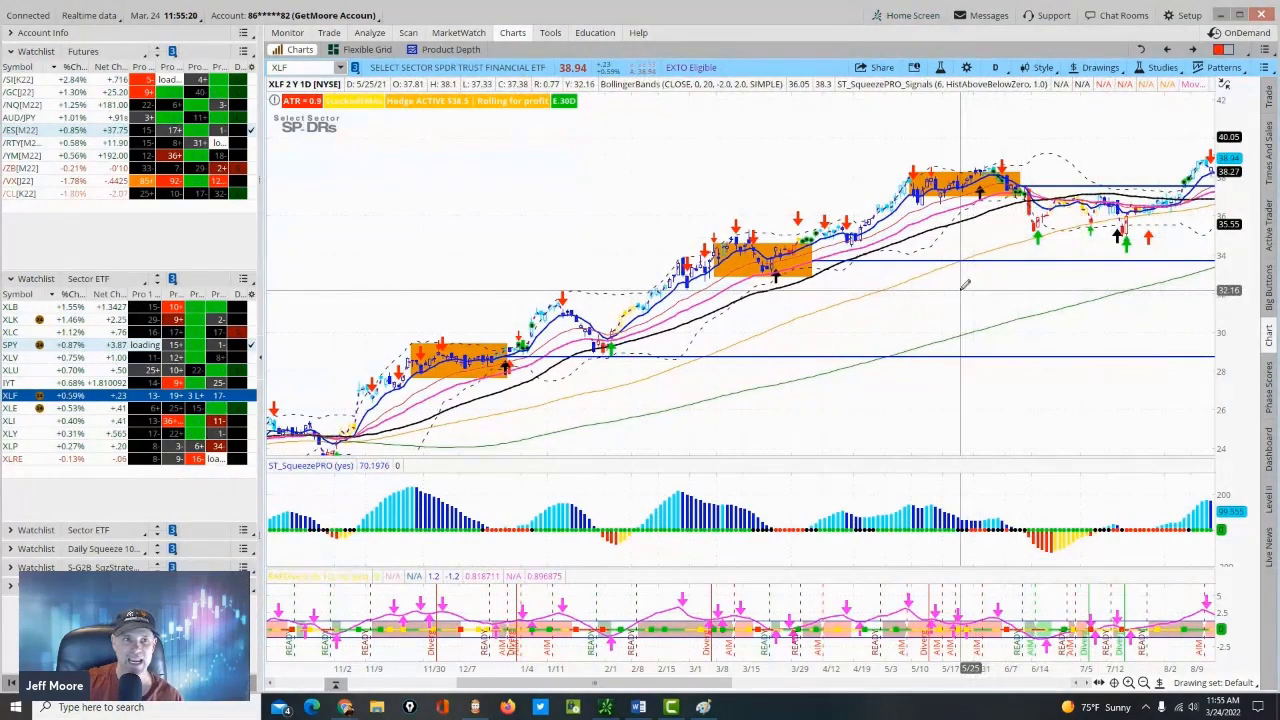
Step: Switch to the XLP chart and box the May–June and pre-September squeezes in orange rectangles
{"action": "key", "text": "Down"}
{"action": "key", "text": "Down"}
{"action": "key", "text": "Down"}
{"action": "key", "text": "Down"}
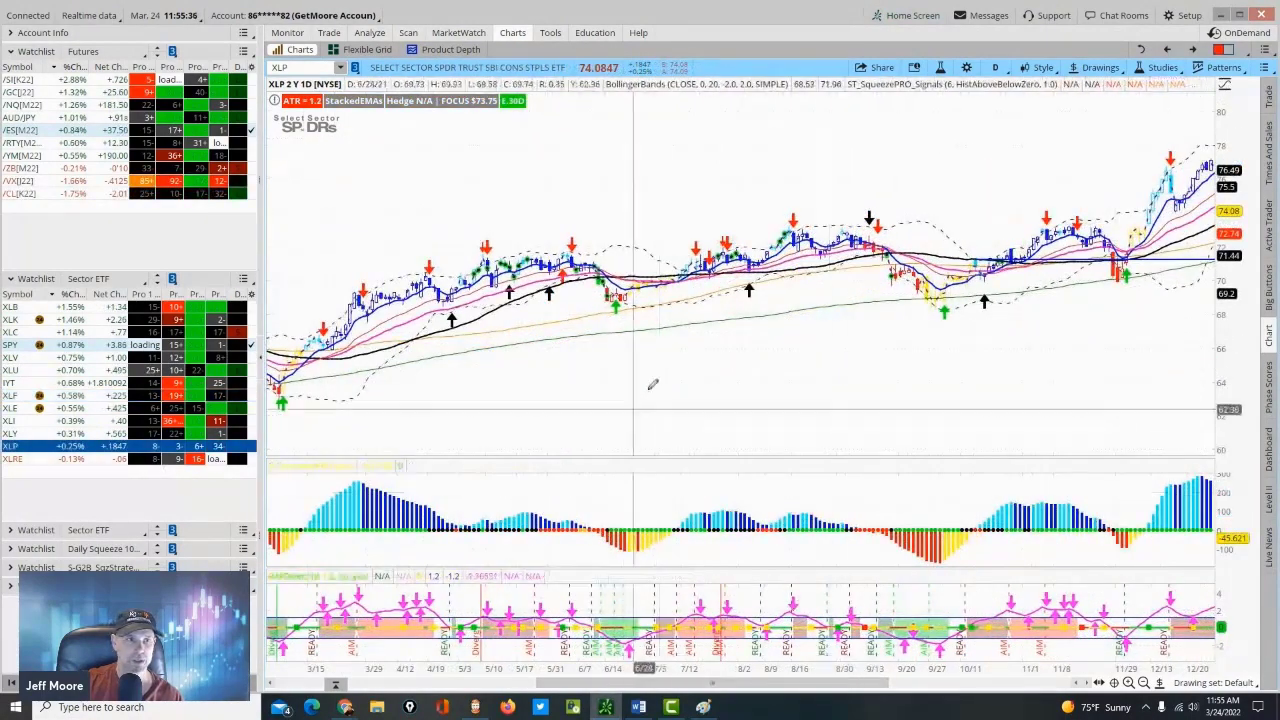
{"action": "left_click", "coordinate": [1100, 68]}
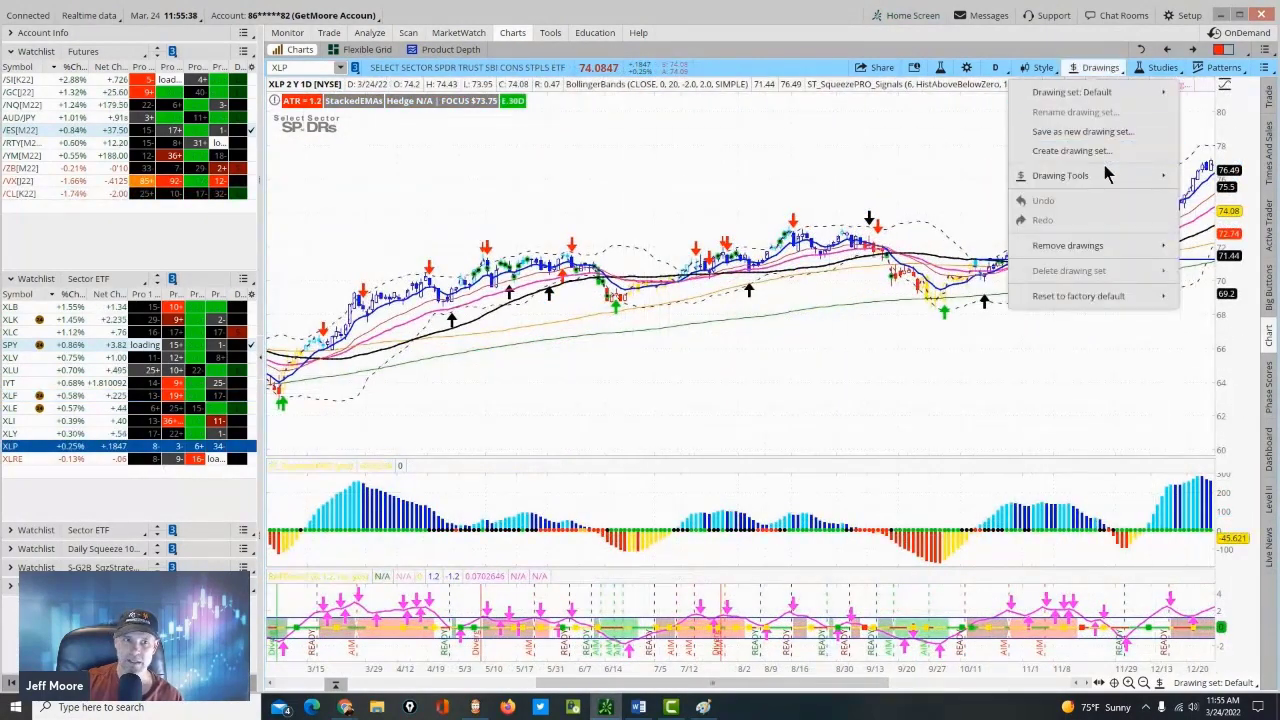
{"action": "mouse_move", "coordinate": [1108, 174]}
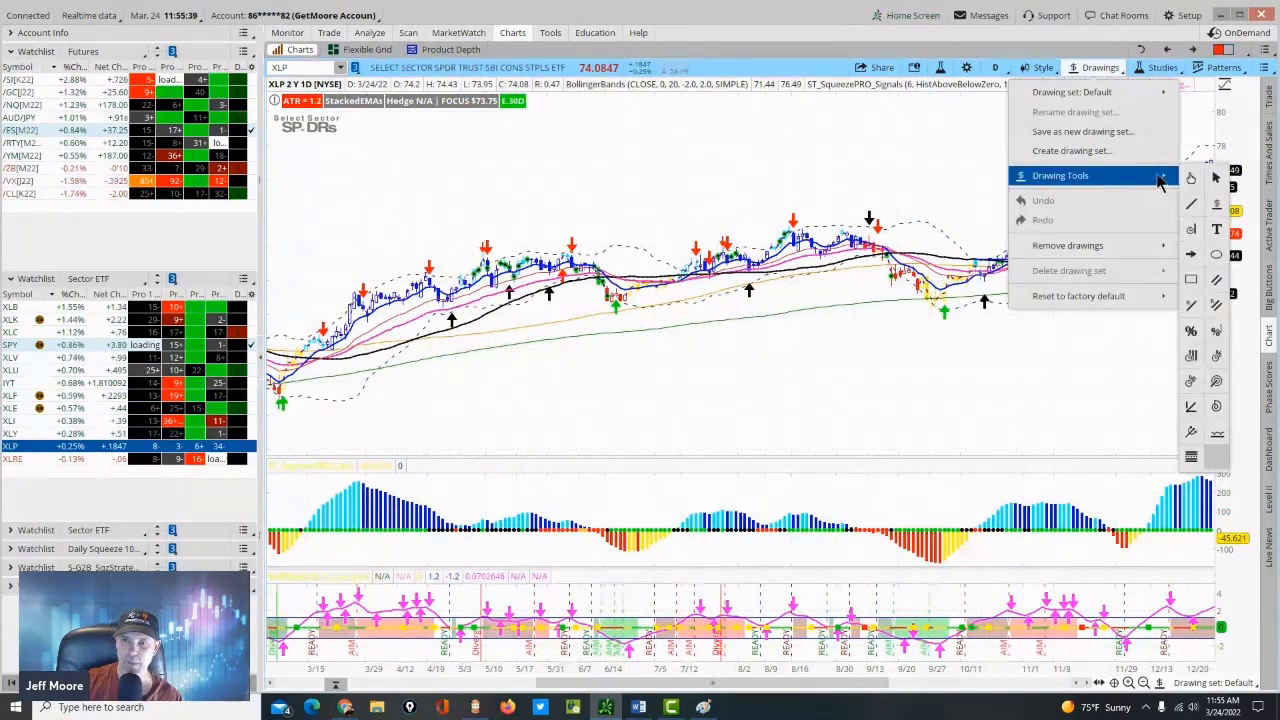
{"action": "left_click", "coordinate": [1192, 285]}
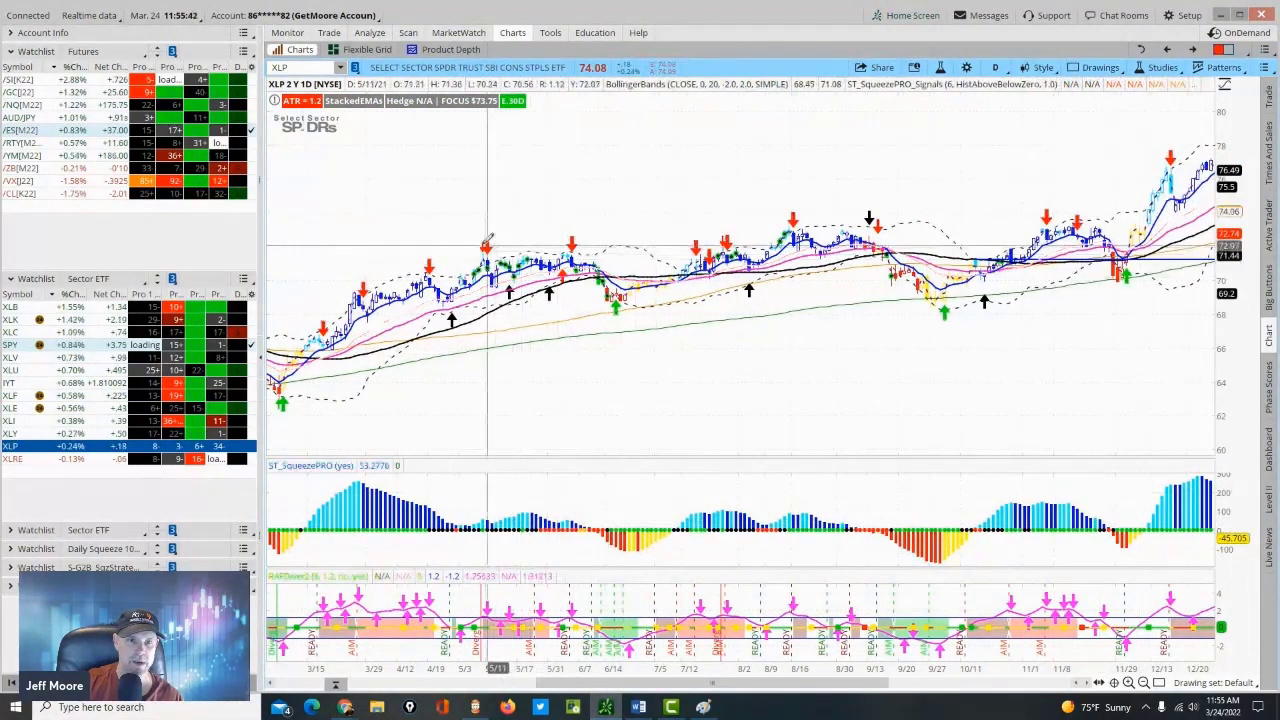
{"action": "left_click_drag", "start_coordinate": [592, 250], "coordinate": [482, 288]}
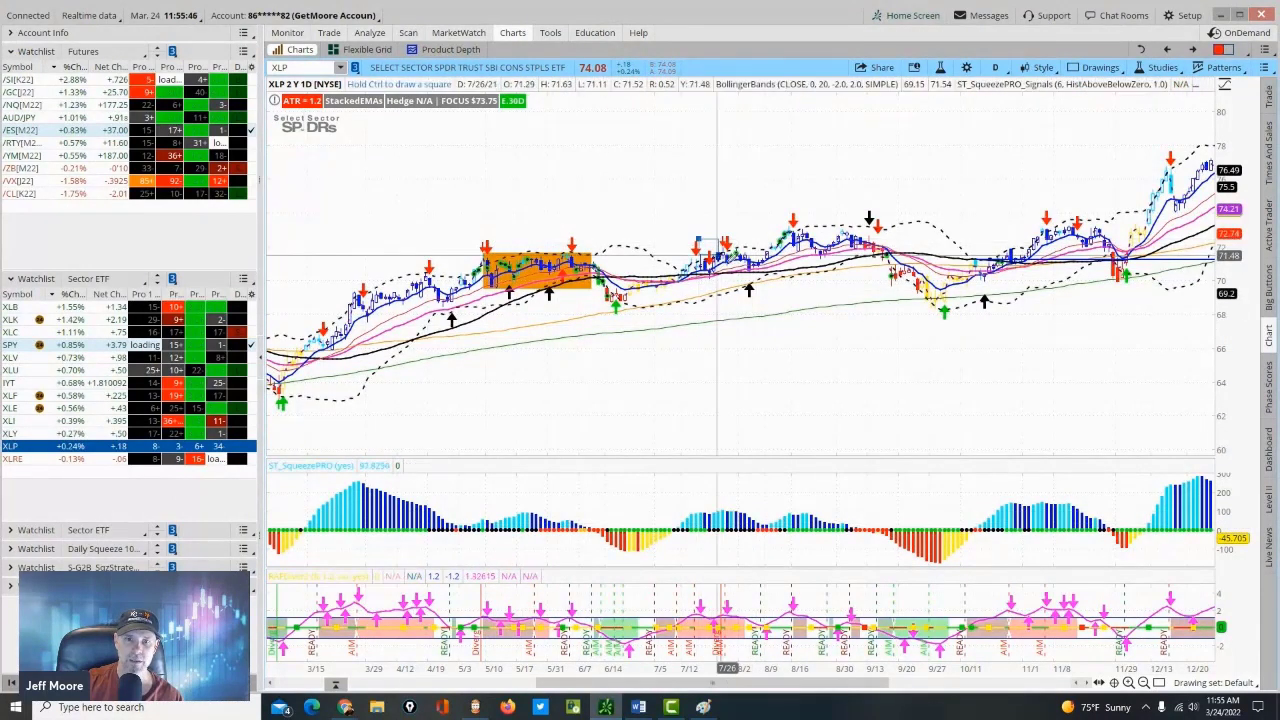
{"action": "left_click_drag", "start_coordinate": [697, 238], "coordinate": [768, 281]}
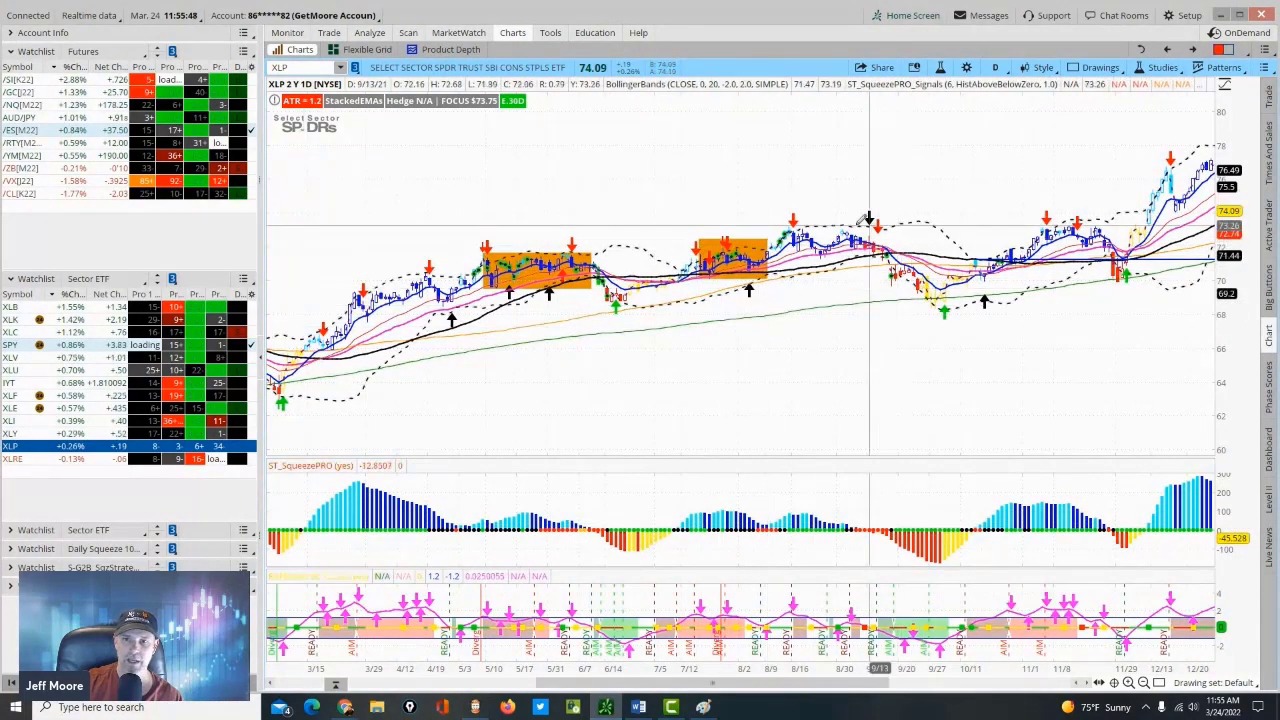
{"action": "left_click_drag", "start_coordinate": [796, 229], "coordinate": [902, 262]}
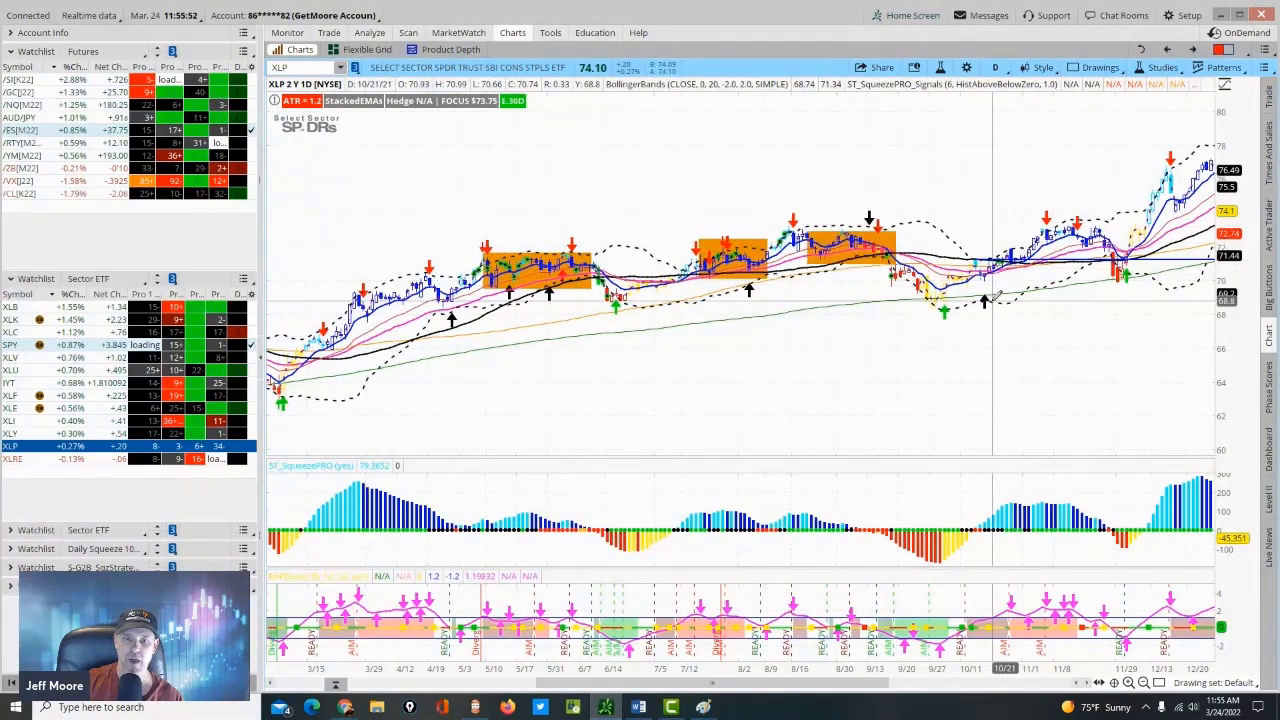
{"action": "left_click", "coordinate": [1100, 67]}
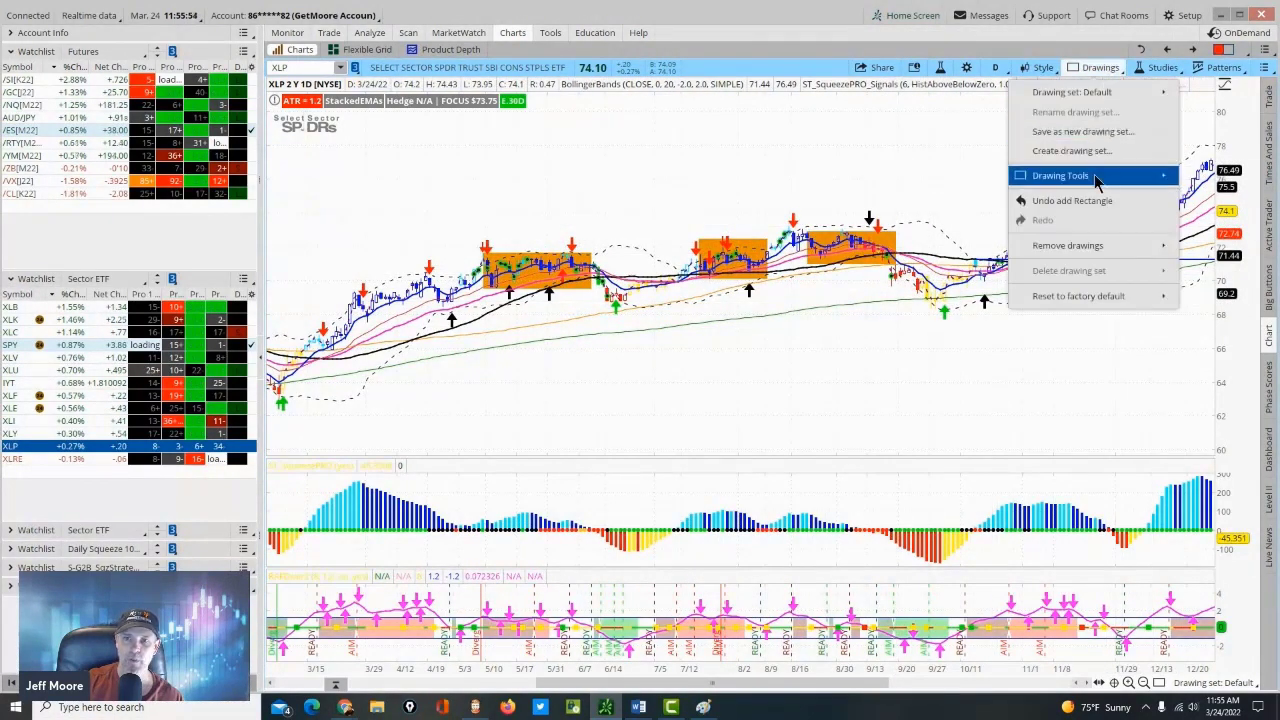
{"action": "key", "text": "Escape"}
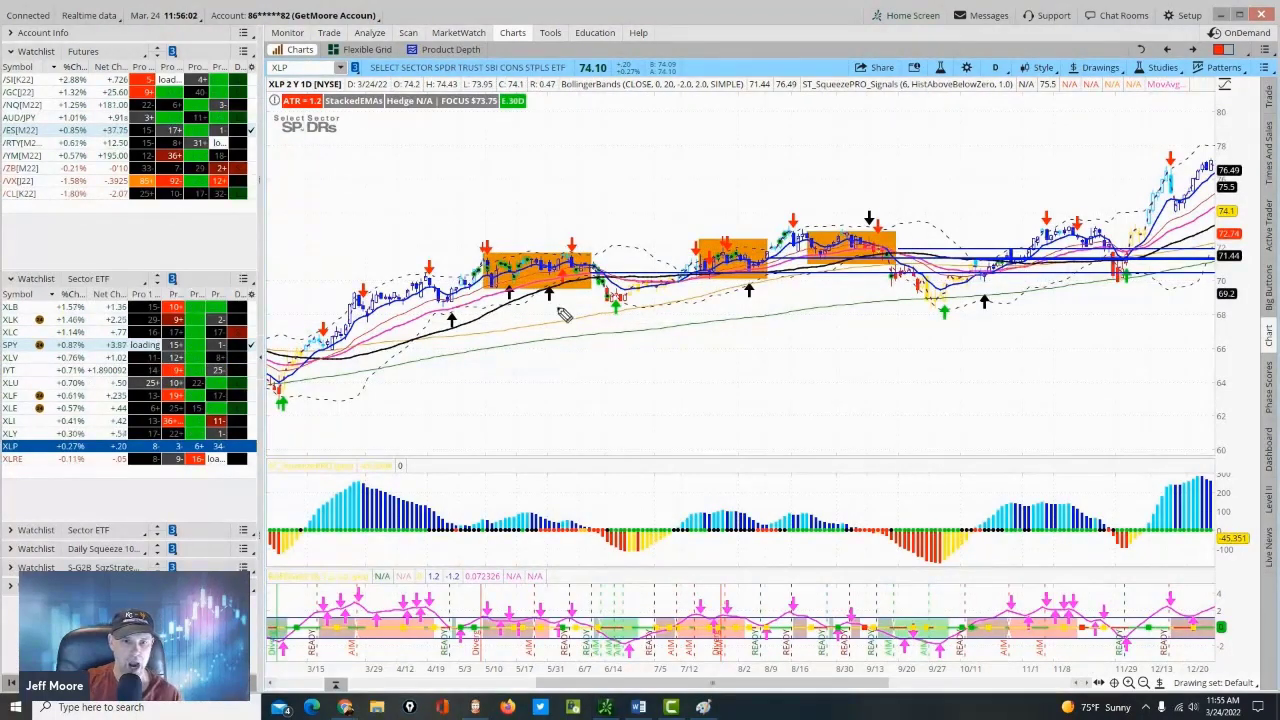
{"action": "mouse_move", "coordinate": [546, 498]}
{"action": "left_mouse_down"}
{"action": "mouse_move", "coordinate": [512, 531]}
{"action": "mouse_move", "coordinate": [600, 504]}
{"action": "left_mouse_up"}
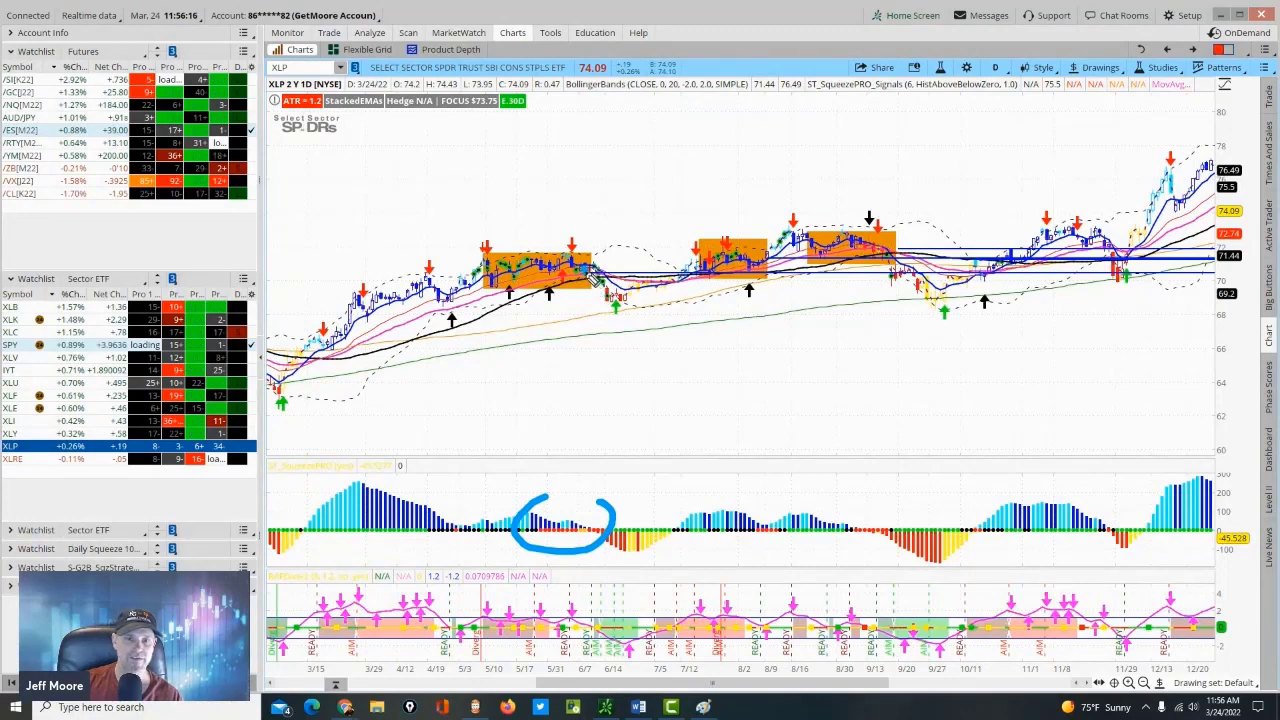
{"action": "left_click_drag", "start_coordinate": [590, 272], "coordinate": [610, 310]}
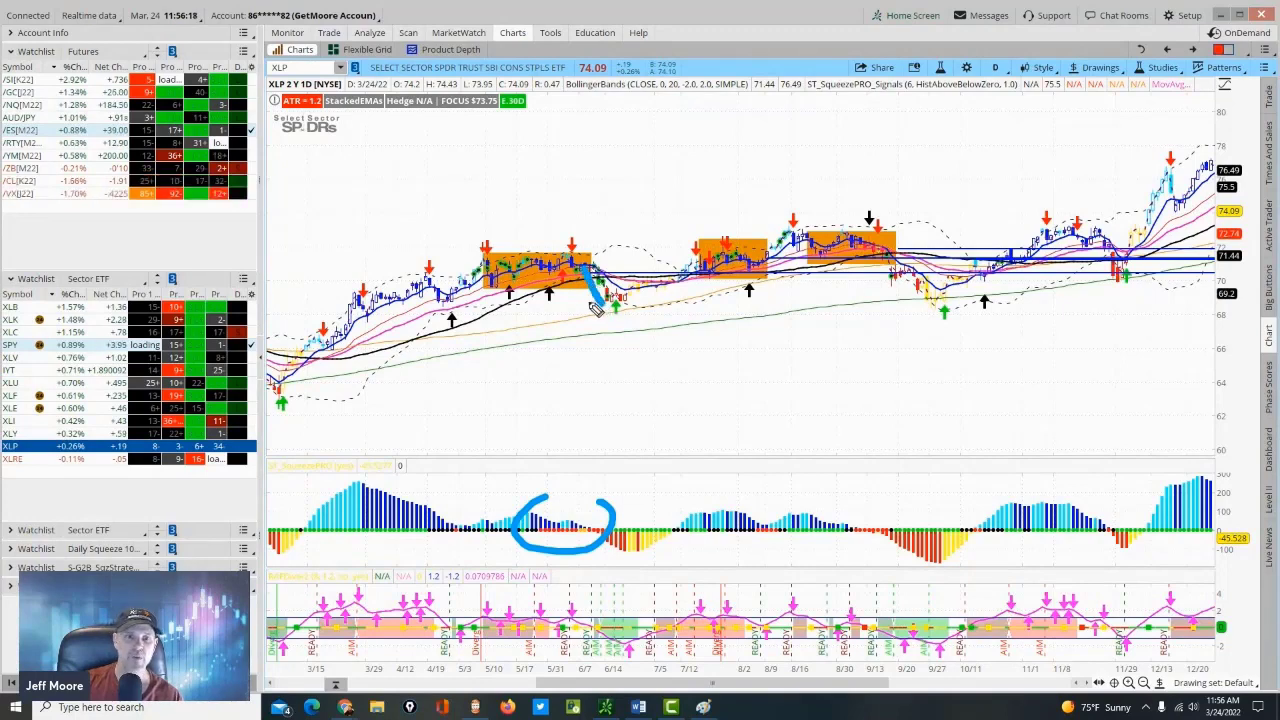
{"action": "mouse_move", "coordinate": [610, 550]}
{"action": "left_mouse_down"}
{"action": "mouse_move", "coordinate": [635, 566]}
{"action": "mouse_move", "coordinate": [662, 542]}
{"action": "left_mouse_up"}
{"action": "mouse_move", "coordinate": [650, 296]}
{"action": "left_mouse_down"}
{"action": "mouse_move", "coordinate": [632, 308]}
{"action": "mouse_move", "coordinate": [650, 320]}
{"action": "left_mouse_up"}
{"action": "left_click_drag", "start_coordinate": [700, 266], "coordinate": [745, 248]}
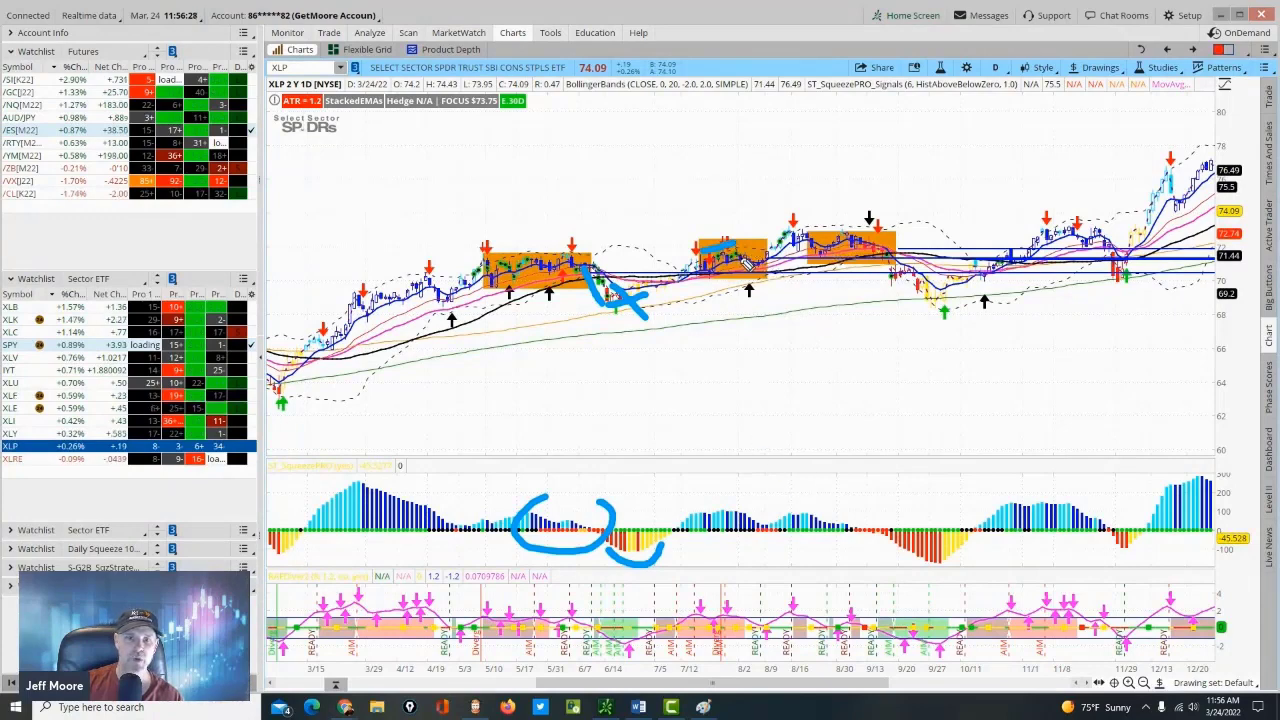
{"action": "left_click_drag", "start_coordinate": [745, 262], "coordinate": [826, 250]}
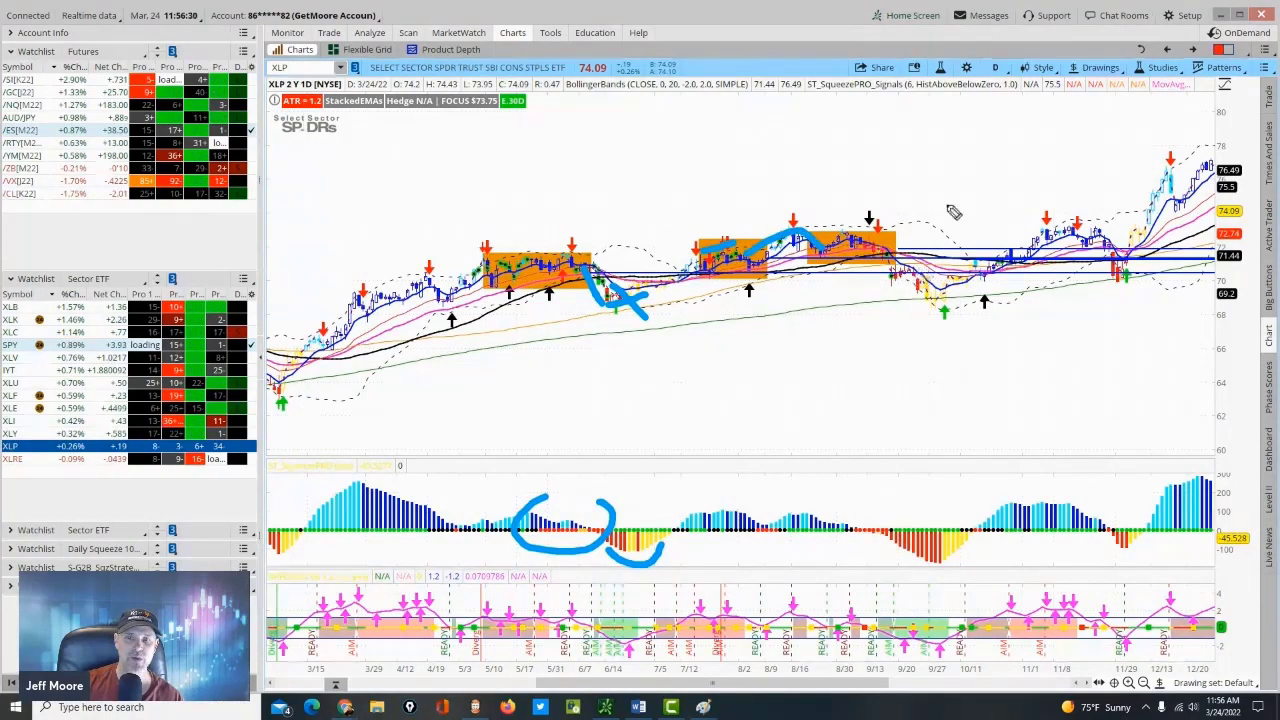
{"action": "mouse_move", "coordinate": [962, 165]}
{"action": "left_mouse_down"}
{"action": "mouse_move", "coordinate": [890, 229]}
{"action": "mouse_move", "coordinate": [916, 222]}
{"action": "left_mouse_up"}
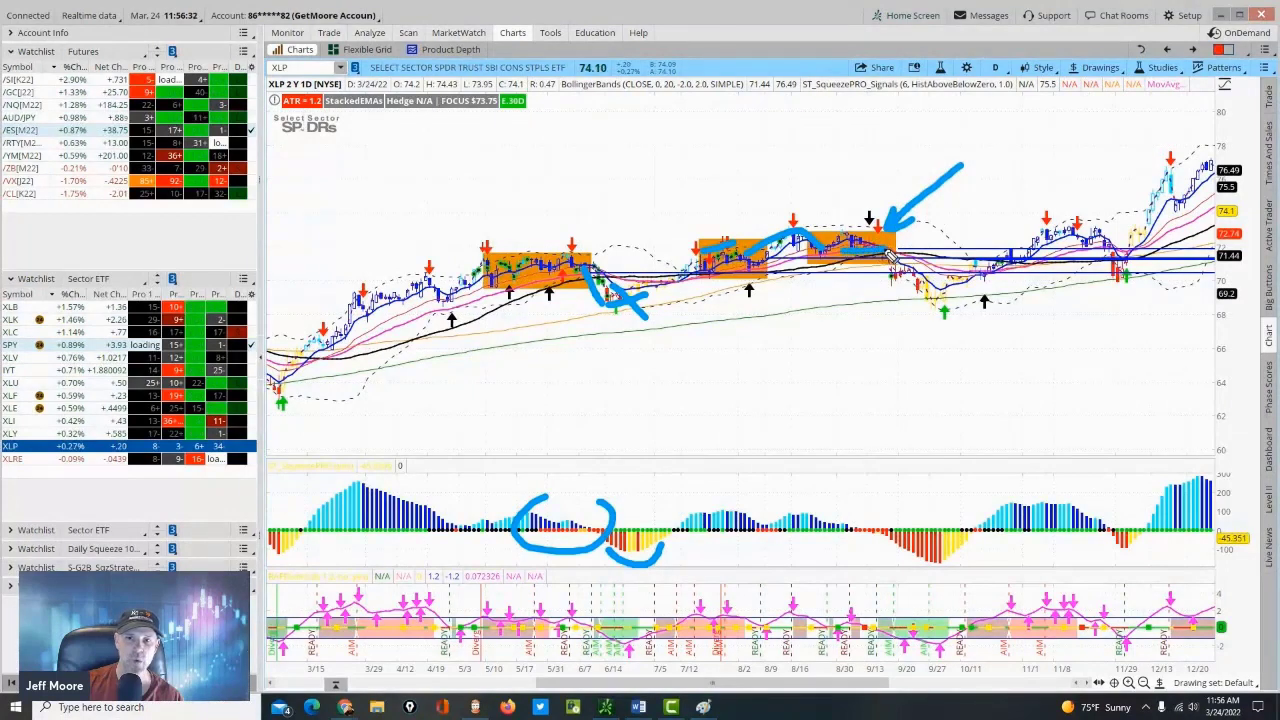
{"action": "left_click_drag", "start_coordinate": [884, 541], "coordinate": [930, 568]}
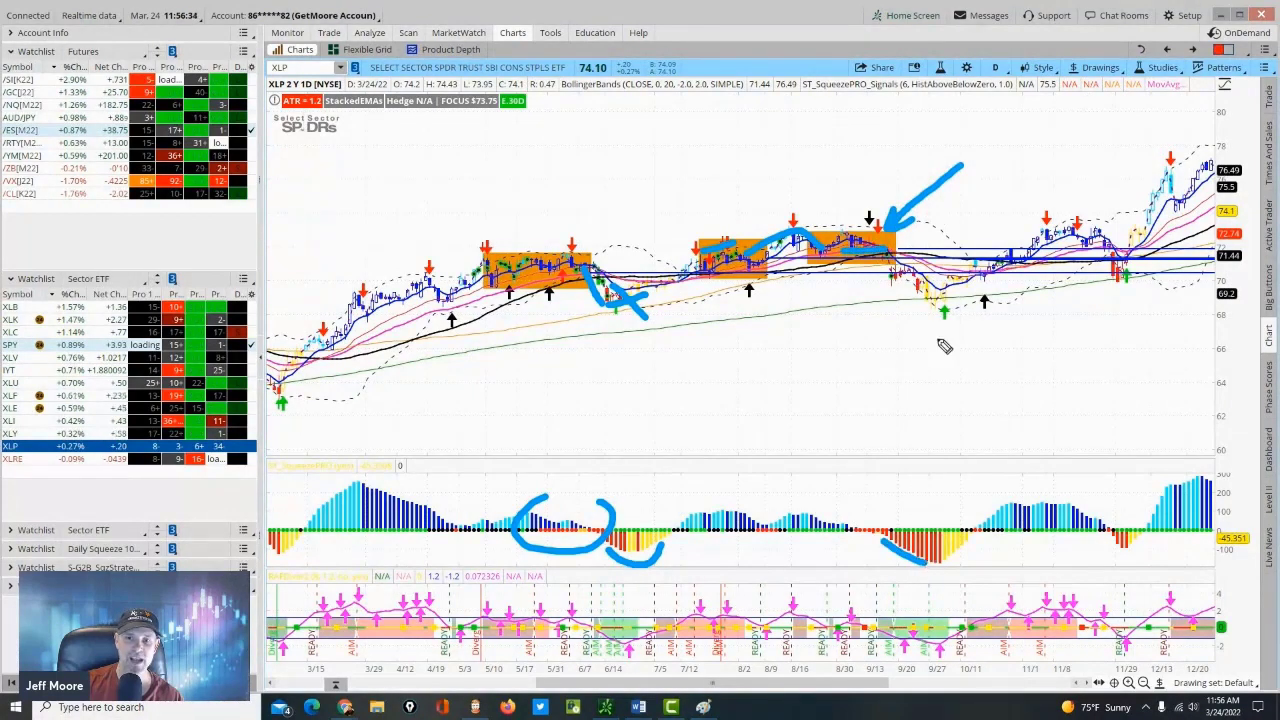
{"action": "mouse_move", "coordinate": [900, 285]}
{"action": "left_mouse_down"}
{"action": "mouse_move", "coordinate": [885, 272]}
{"action": "mouse_move", "coordinate": [905, 280]}
{"action": "mouse_move", "coordinate": [895, 276]}
{"action": "left_mouse_up"}
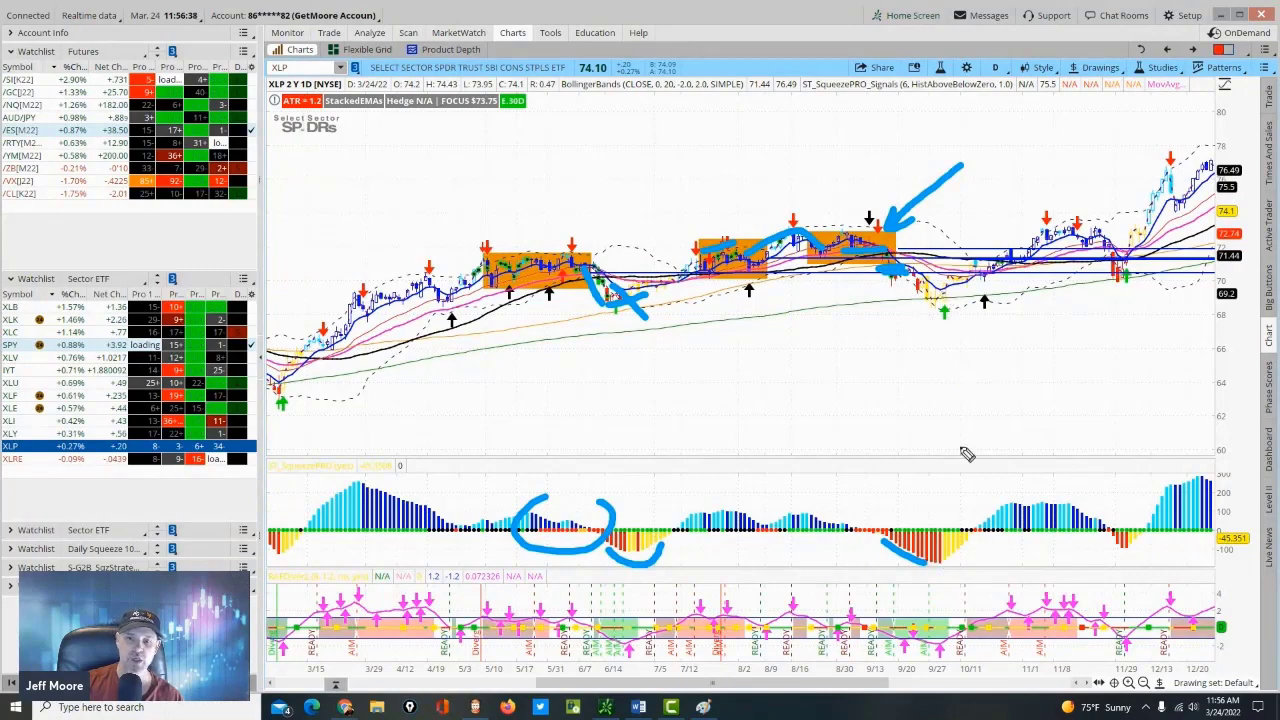
{"action": "mouse_move", "coordinate": [958, 292]}
{"action": "left_mouse_down"}
{"action": "mouse_move", "coordinate": [918, 325]}
{"action": "mouse_move", "coordinate": [962, 318]}
{"action": "mouse_move", "coordinate": [956, 296]}
{"action": "left_mouse_up"}
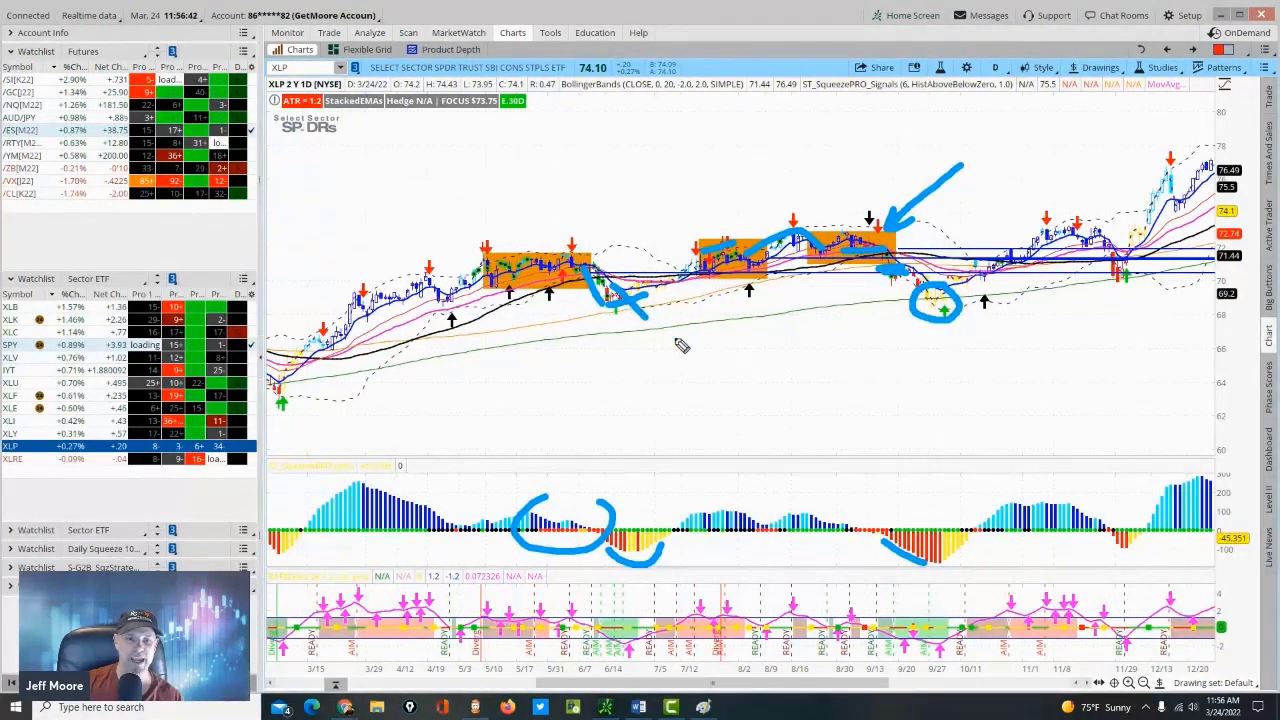
{"action": "left_click_drag", "start_coordinate": [692, 352], "coordinate": [633, 275]}
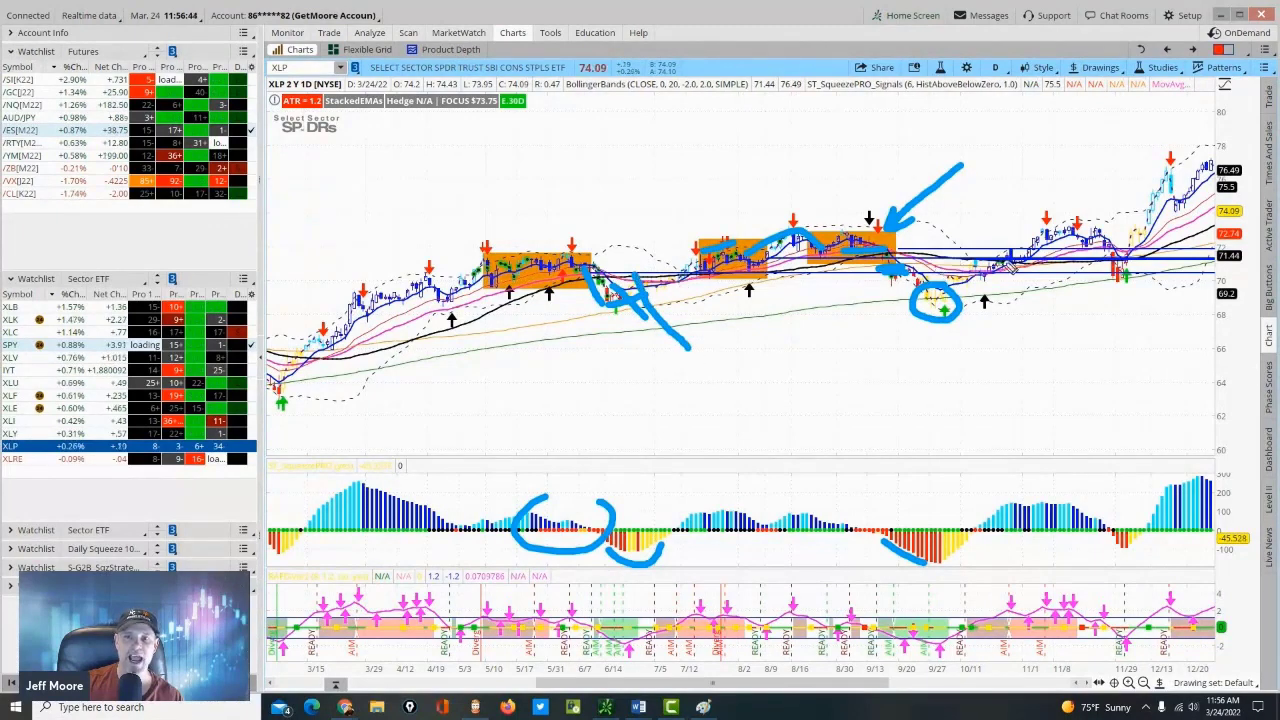
Step: Clear the freehand marks, scroll back and box the early-2021 squeeze in orange
{"action": "key", "text": "Escape"}
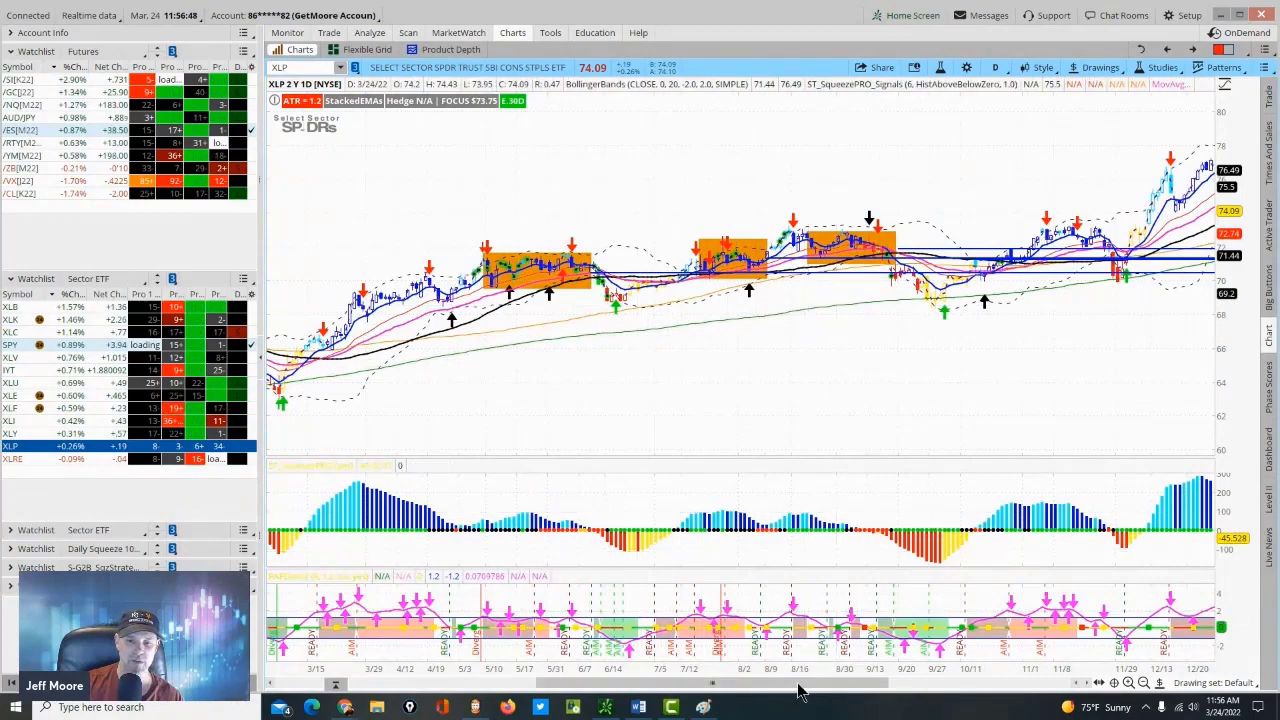
{"action": "left_click_drag", "start_coordinate": [800, 689], "coordinate": [753, 697]}
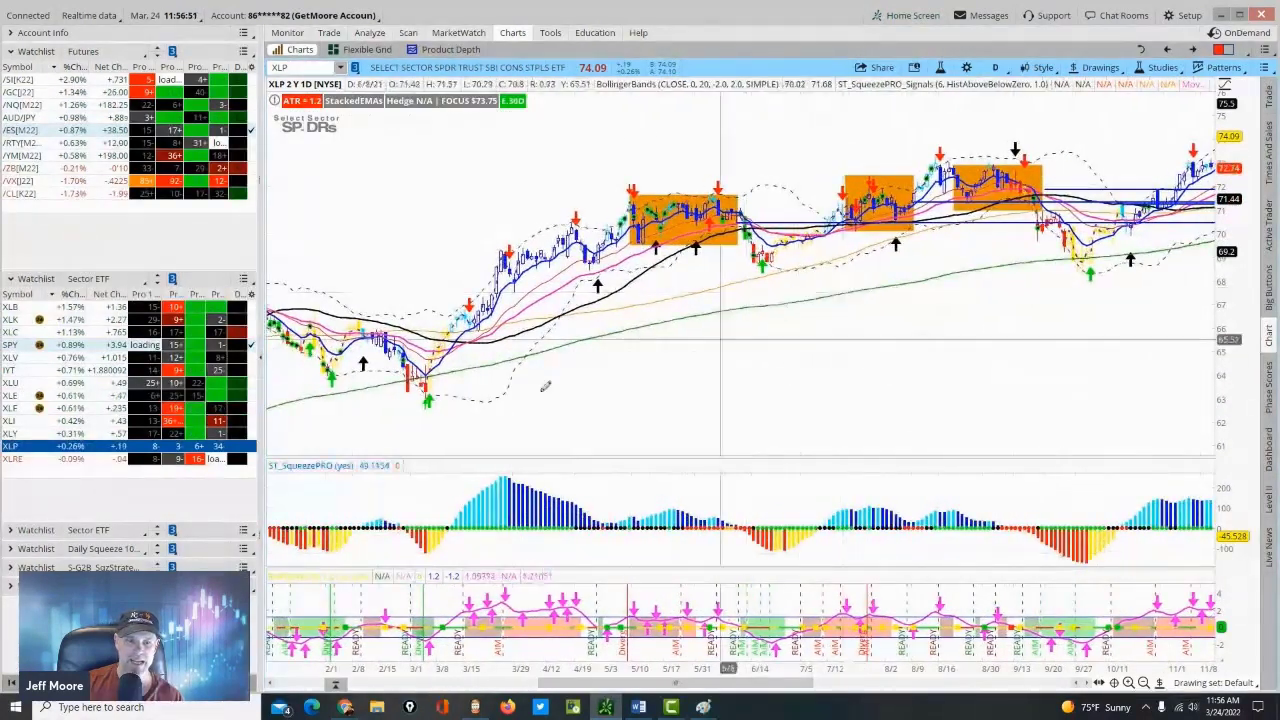
{"action": "left_click", "coordinate": [1082, 68]}
{"action": "mouse_move", "coordinate": [1090, 177]}
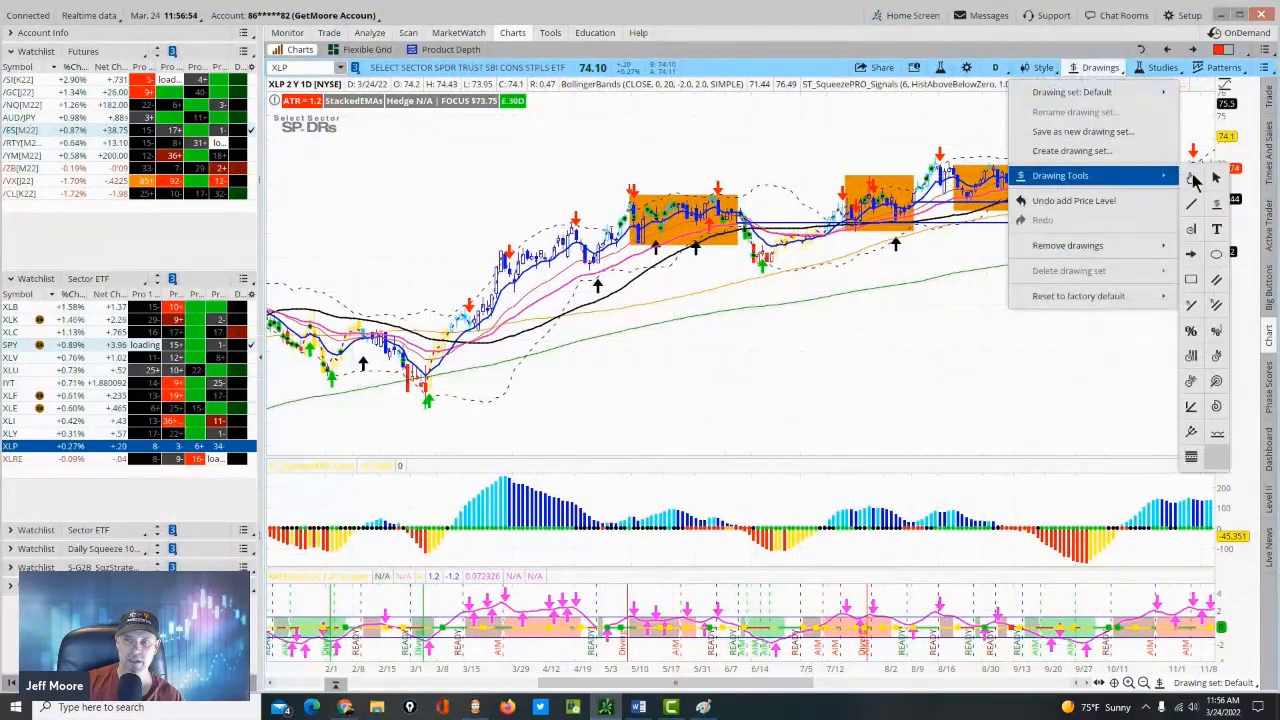
{"action": "left_click", "coordinate": [1214, 281]}
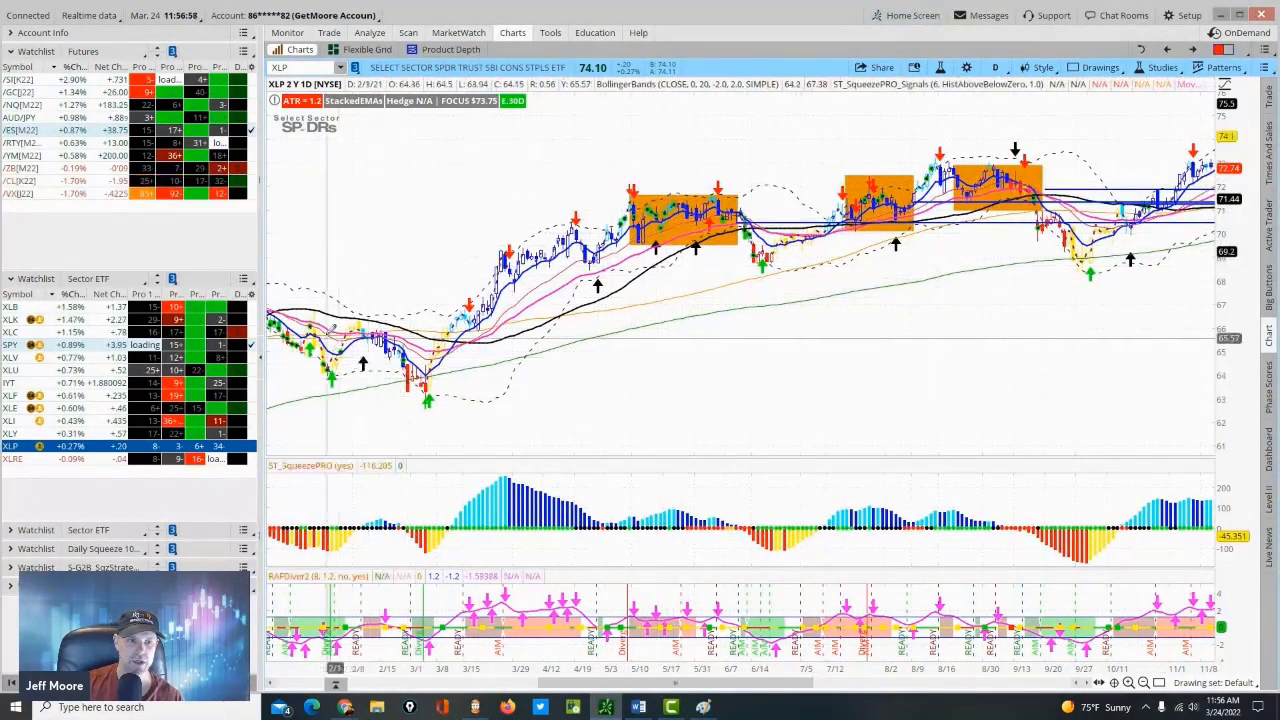
{"action": "left_click_drag", "start_coordinate": [421, 371], "coordinate": [267, 323]}
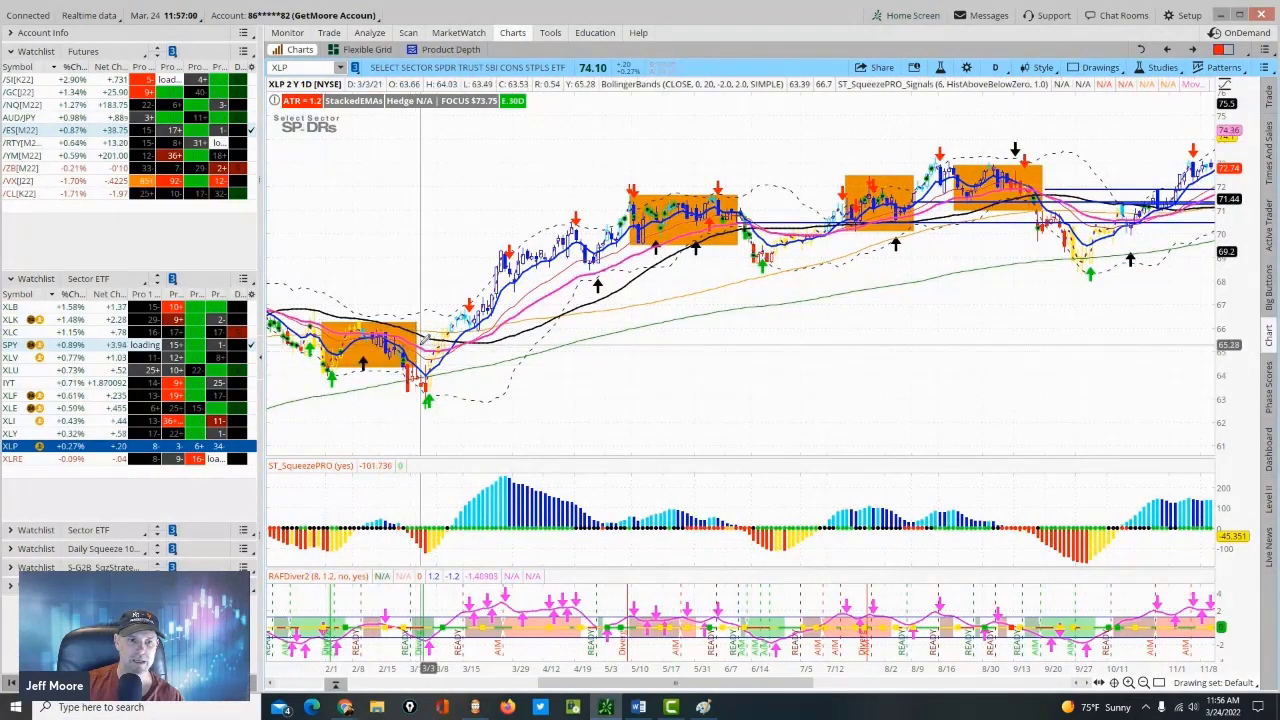
Step: Dismiss an empty note and add a horizontal price level near 64.80
{"action": "right_click", "coordinate": [420, 350]}
{"action": "mouse_move", "coordinate": [544, 455]}
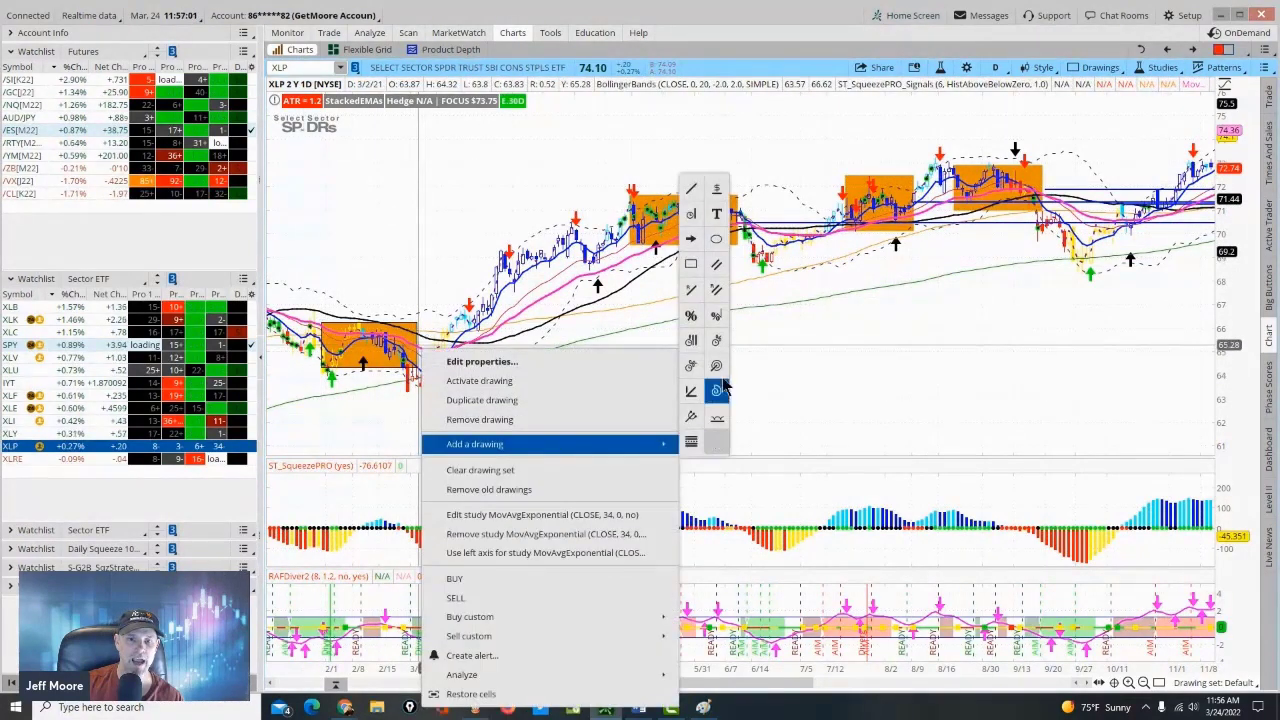
{"action": "left_click", "coordinate": [715, 212]}
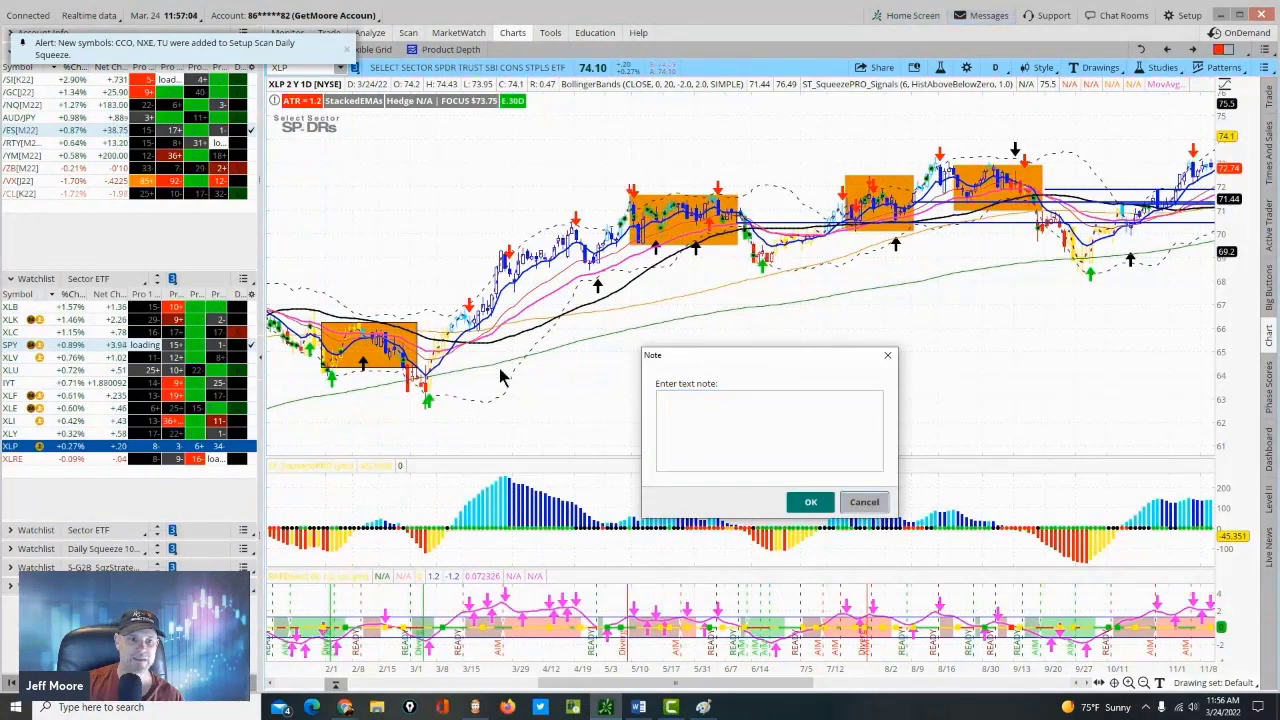
{"action": "left_click", "coordinate": [887, 355]}
{"action": "right_click", "coordinate": [414, 351]}
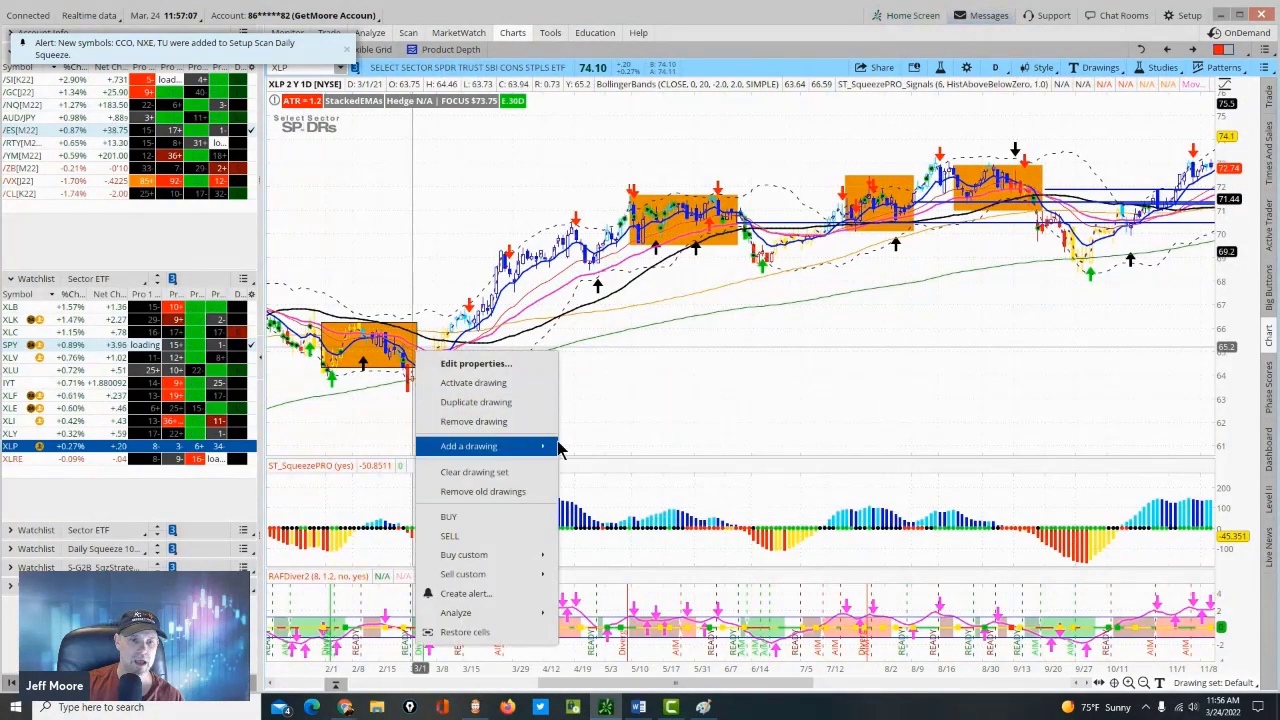
{"action": "mouse_move", "coordinate": [548, 447]}
{"action": "left_click", "coordinate": [597, 192]}
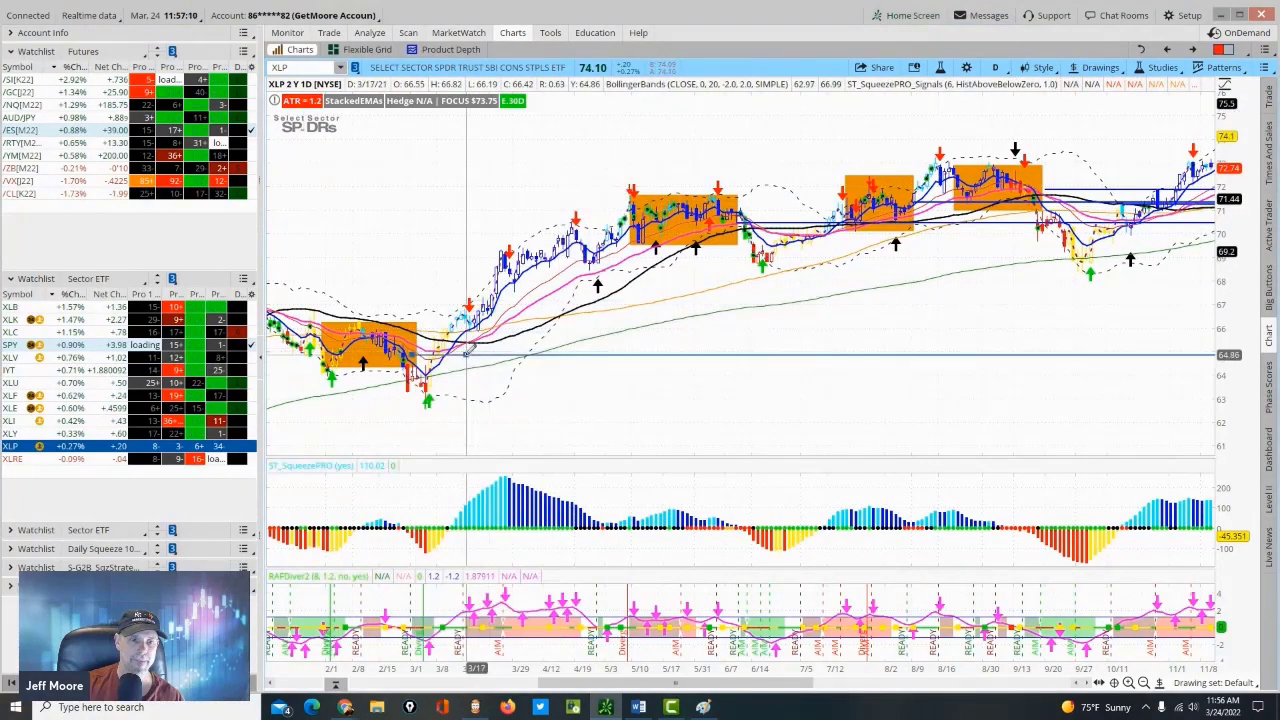
{"action": "scroll", "coordinate": [808, 668], "scroll_direction": "down", "scroll_amount": 5}
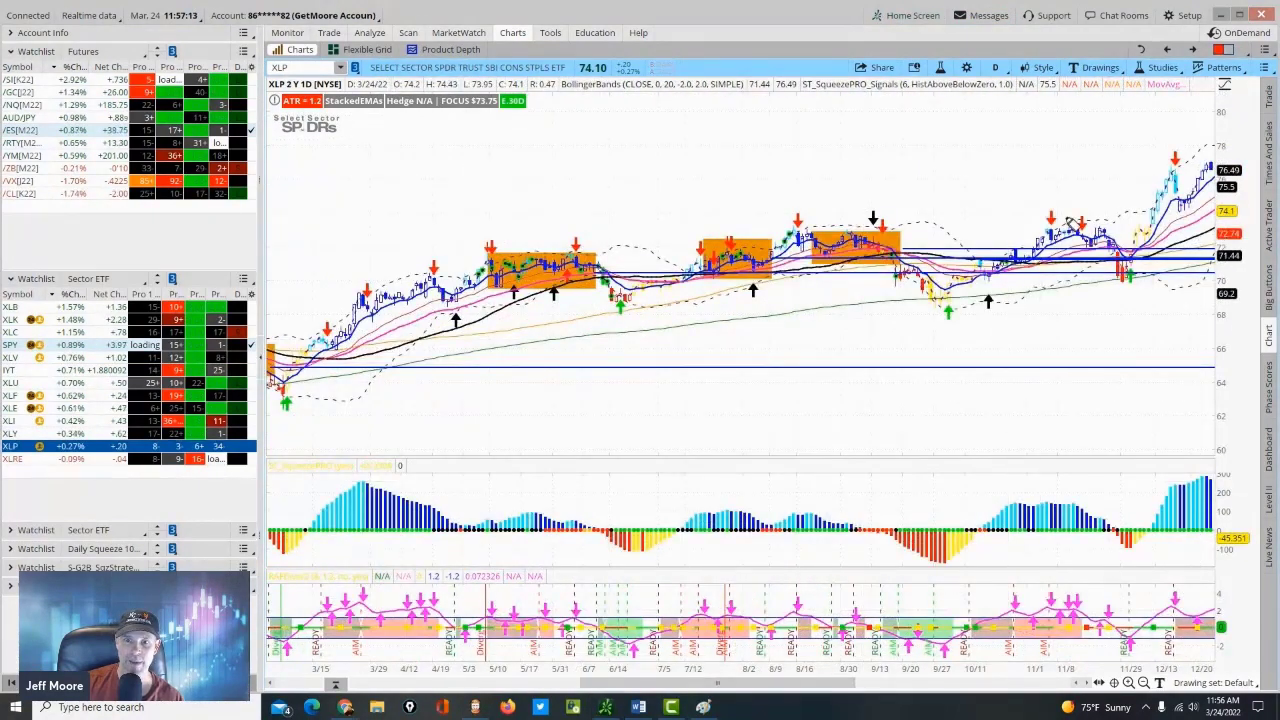
Step: Draw a U-shaped buy zone, circle the green arrow, mark the September top and circle red histogram bars
{"action": "mouse_move", "coordinate": [965, 256]}
{"action": "left_mouse_down"}
{"action": "mouse_move", "coordinate": [952, 358]}
{"action": "mouse_move", "coordinate": [1024, 272]}
{"action": "left_mouse_up"}
{"action": "mouse_move", "coordinate": [950, 286]}
{"action": "left_mouse_down"}
{"action": "mouse_move", "coordinate": [922, 316]}
{"action": "mouse_move", "coordinate": [952, 296]}
{"action": "mouse_move", "coordinate": [944, 284]}
{"action": "left_mouse_up"}
{"action": "left_click_drag", "start_coordinate": [897, 172], "coordinate": [897, 240]}
{"action": "left_click_drag", "start_coordinate": [955, 545], "coordinate": [965, 551]}
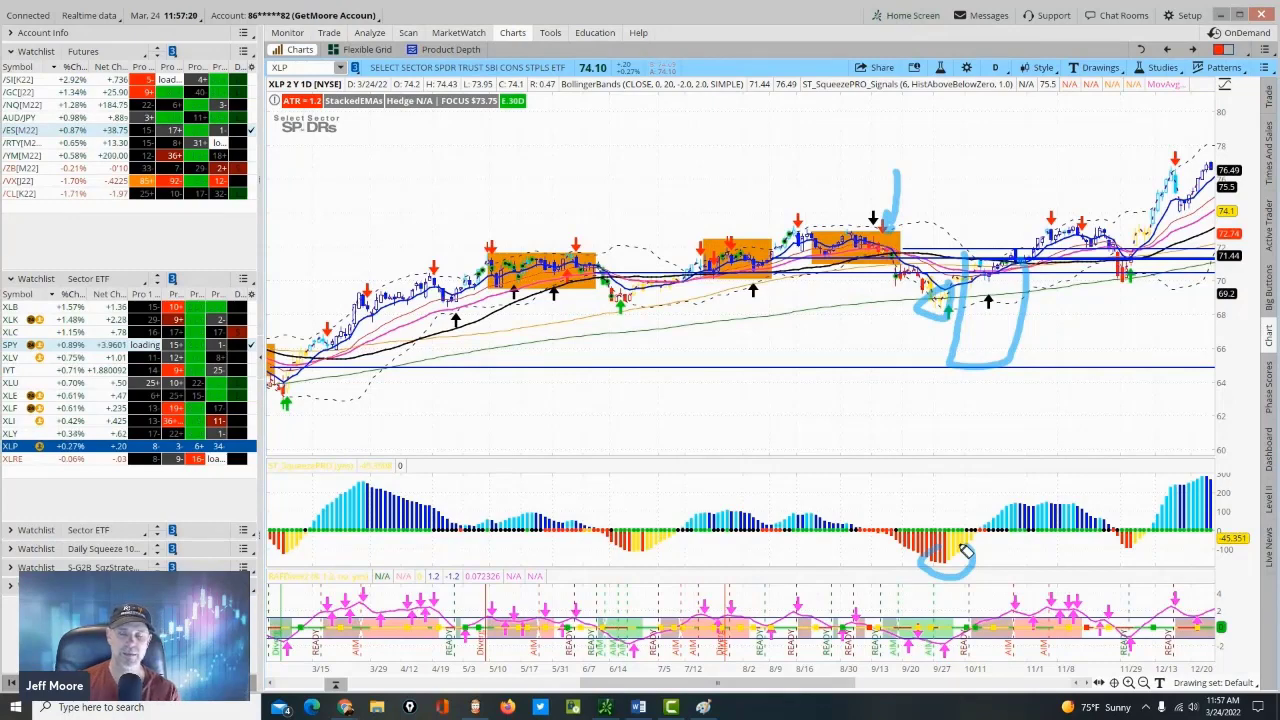